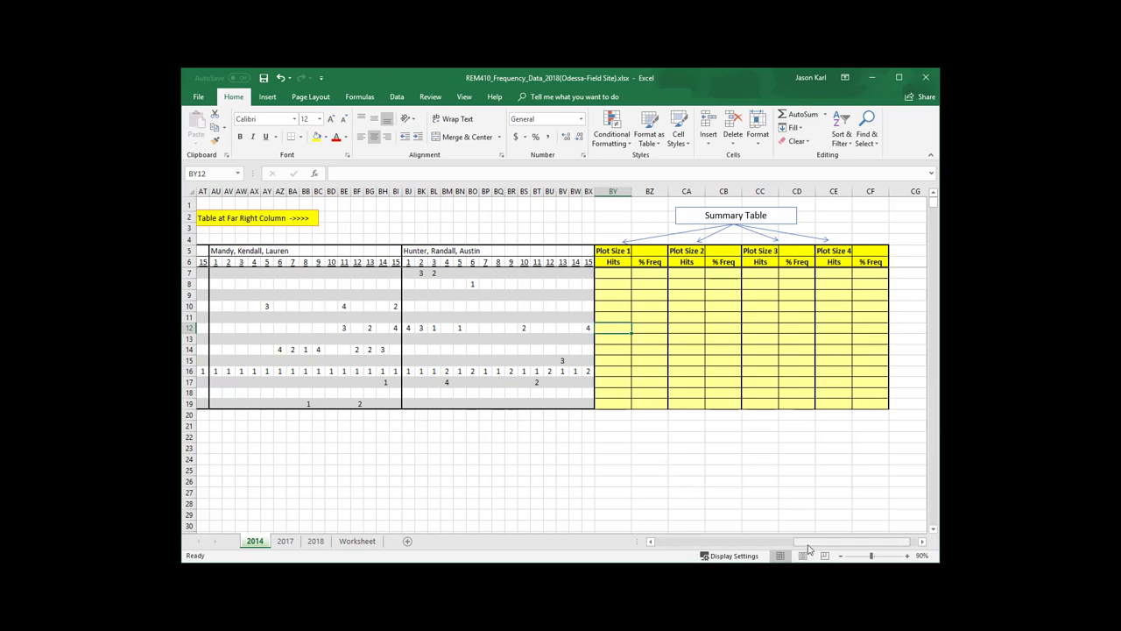
- Scroll right on the 2014 sheet to show the empty Summary Table in columns BY–CF
mouse_move(798, 542)
left_mouse_down()
mouse_move(651, 544)
mouse_move(796, 529)
left_mouse_up()
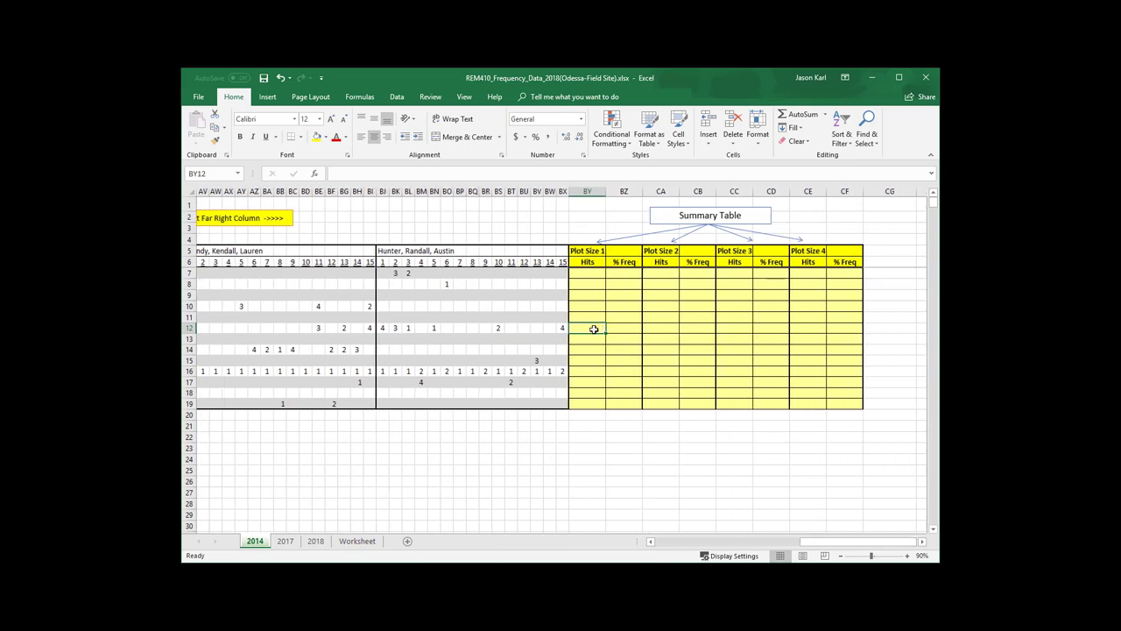
- Enter =COUNTIF(B12:BX12,"1") in BY12, giving 8 Plot Size 1 hits for BRTE
type("=co")
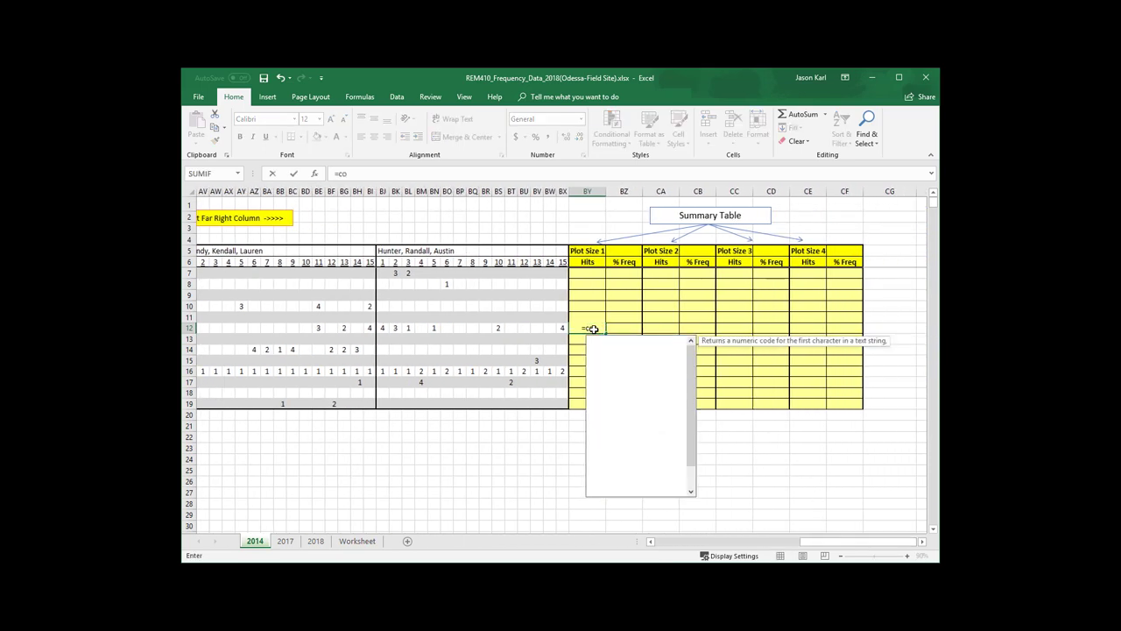
type("untif")
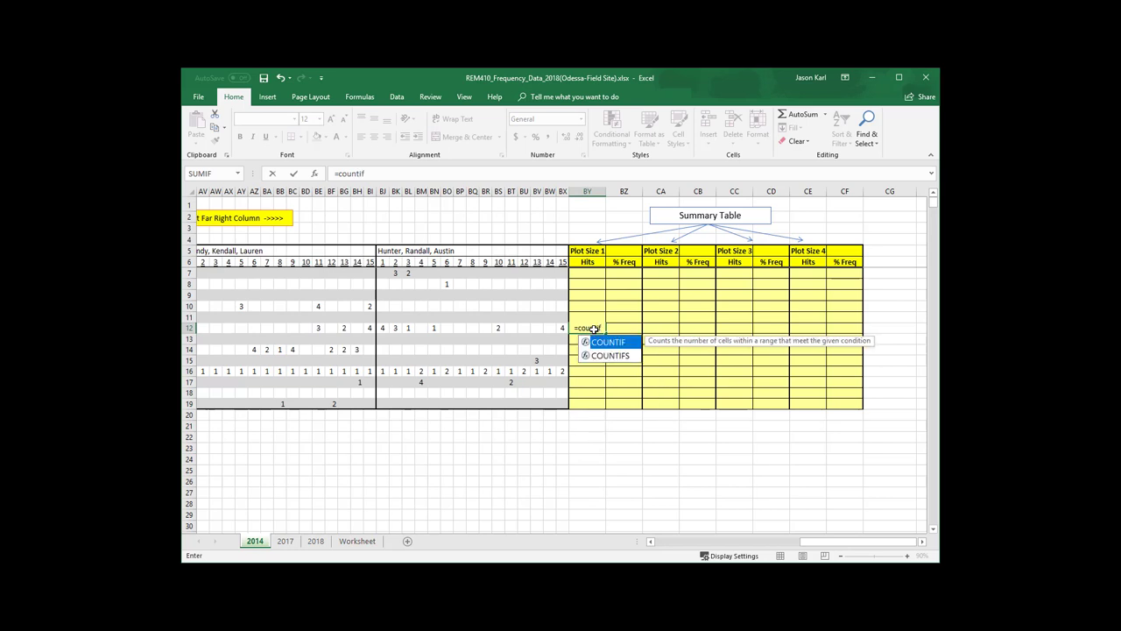
type("(")
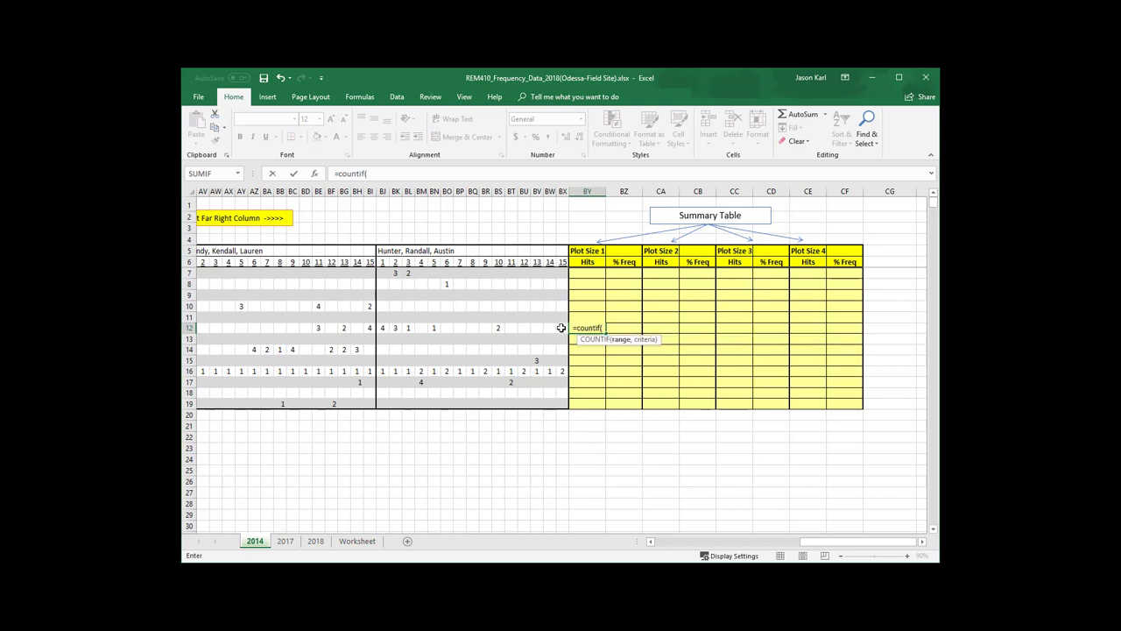
left_click_drag(562, 329, 260, 327)
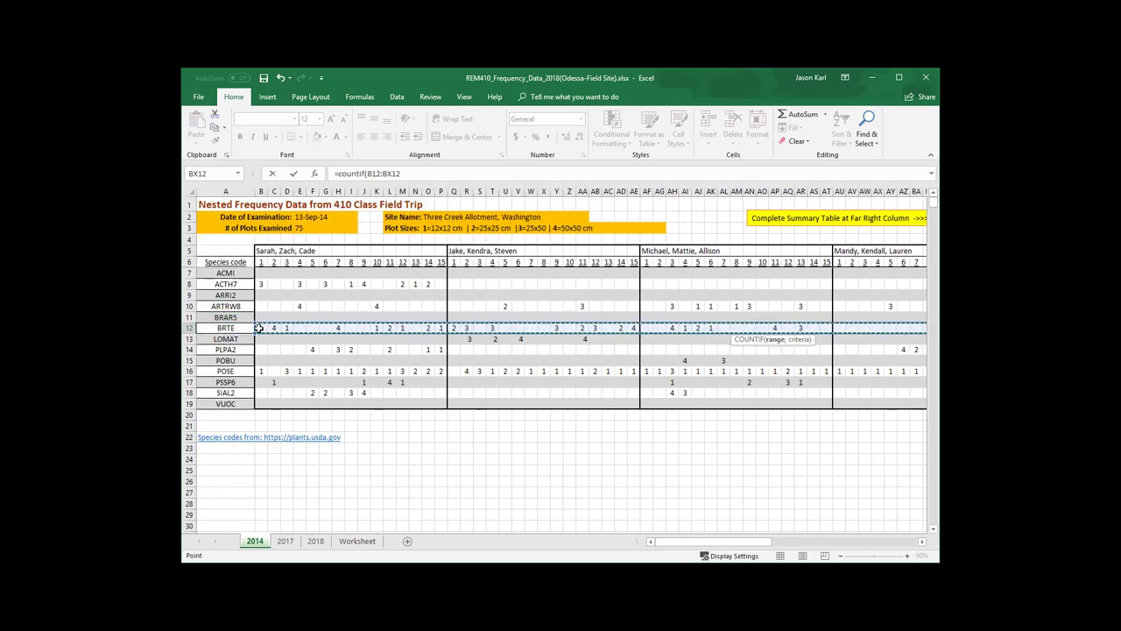
type(",\"1")
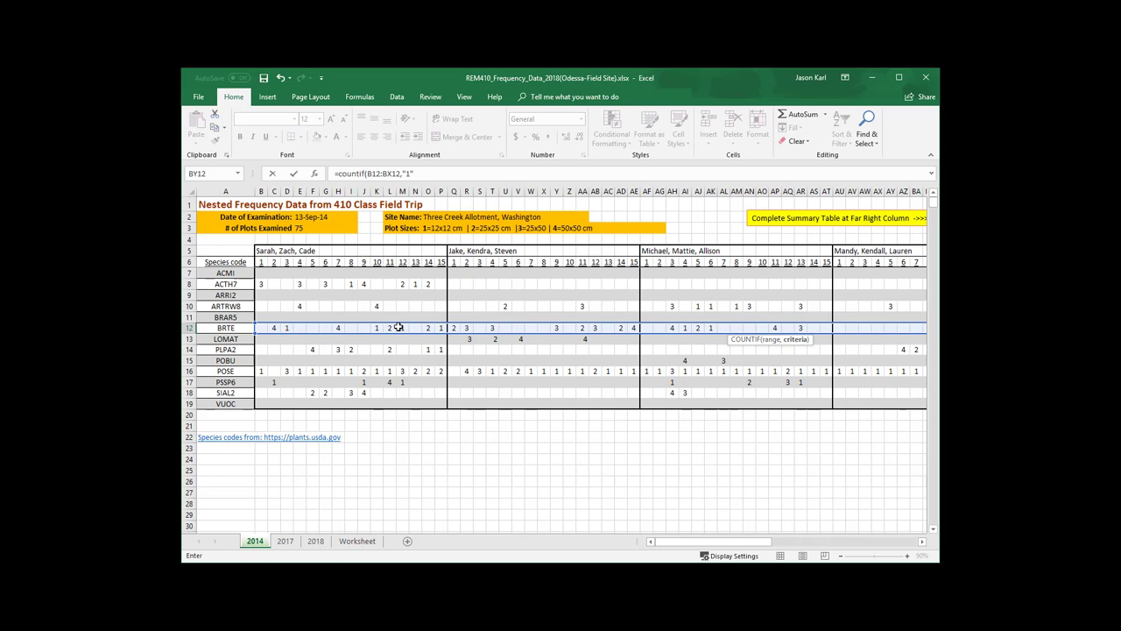
type(")")
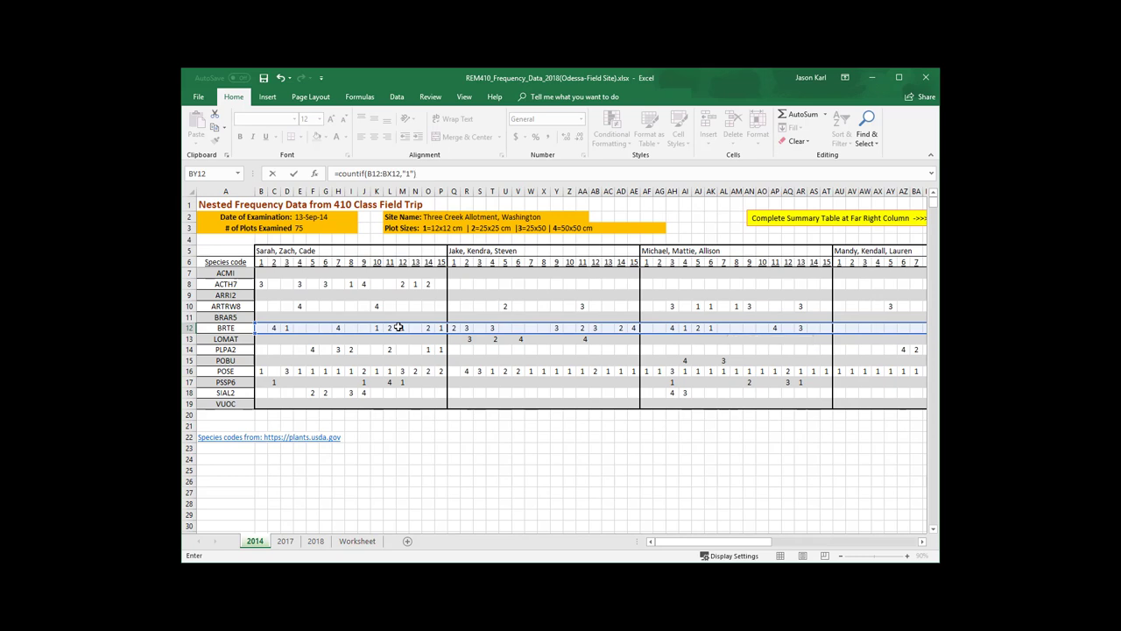
key("Return")
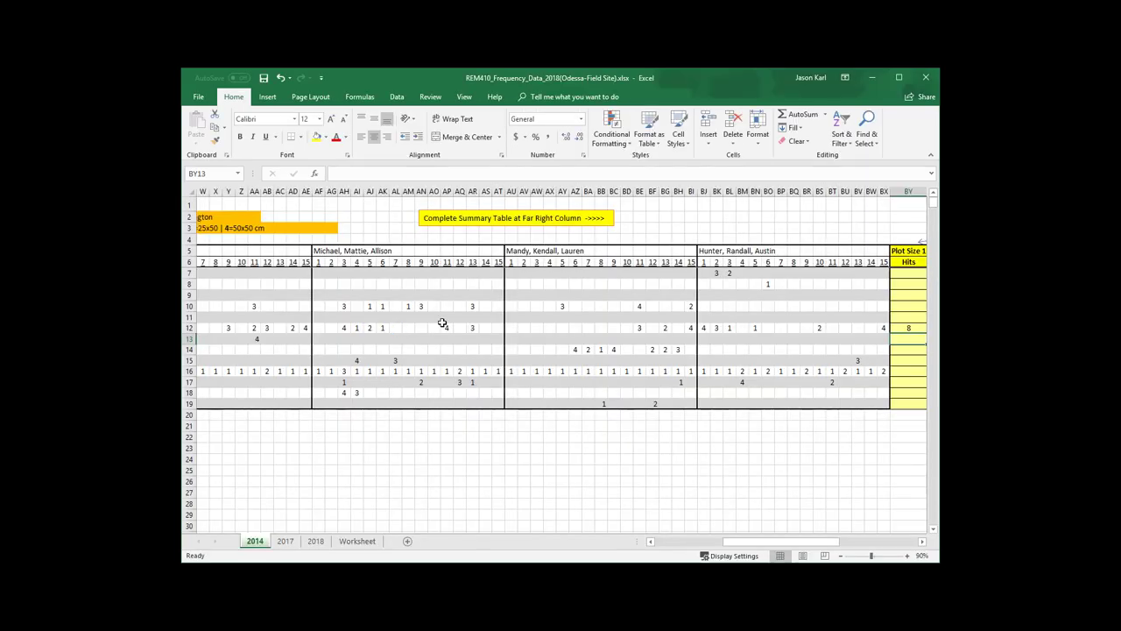
- Enter =BY12/75 in BZ12 for BRTE's Plot Size 1 frequency
left_click_drag(744, 541, 775, 542)
left_click(783, 327)
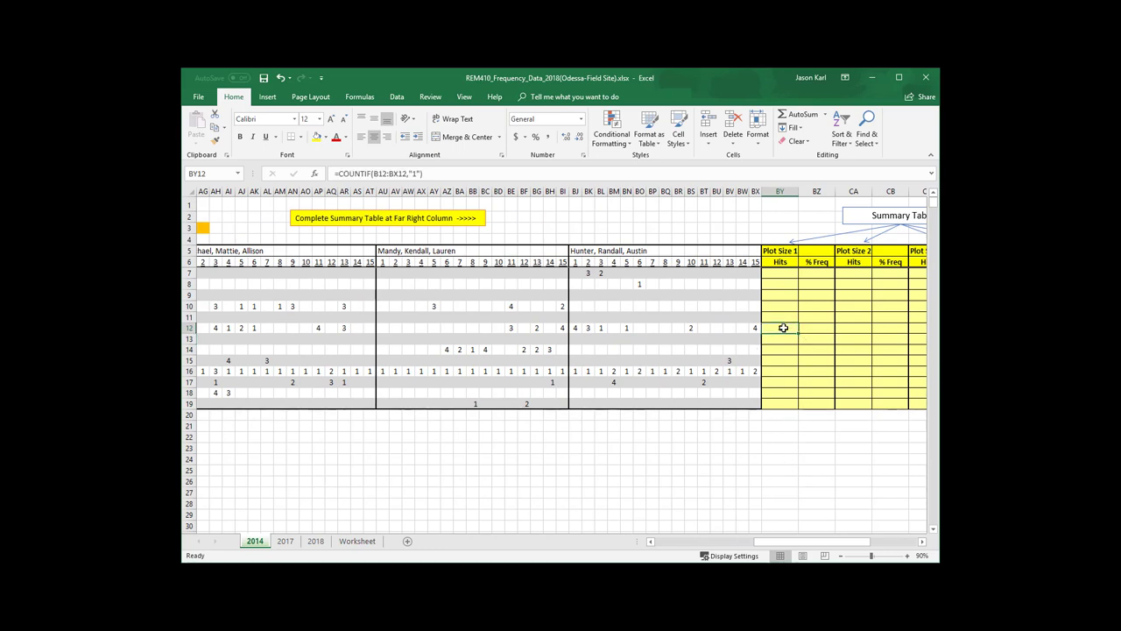
key("Right")
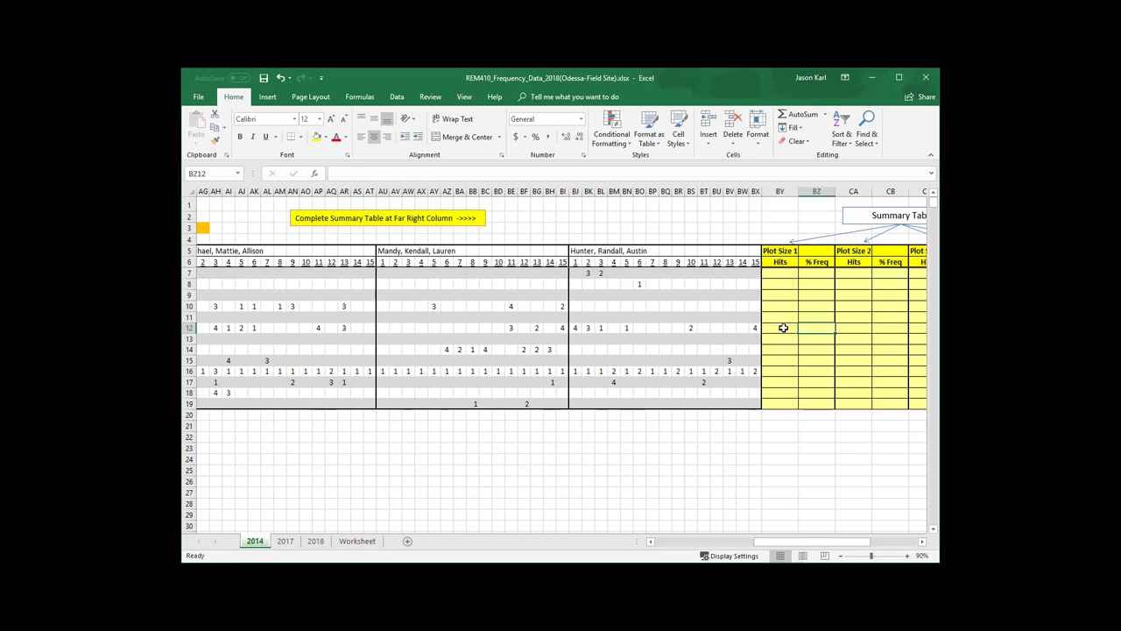
type("=")
left_click(783, 328)
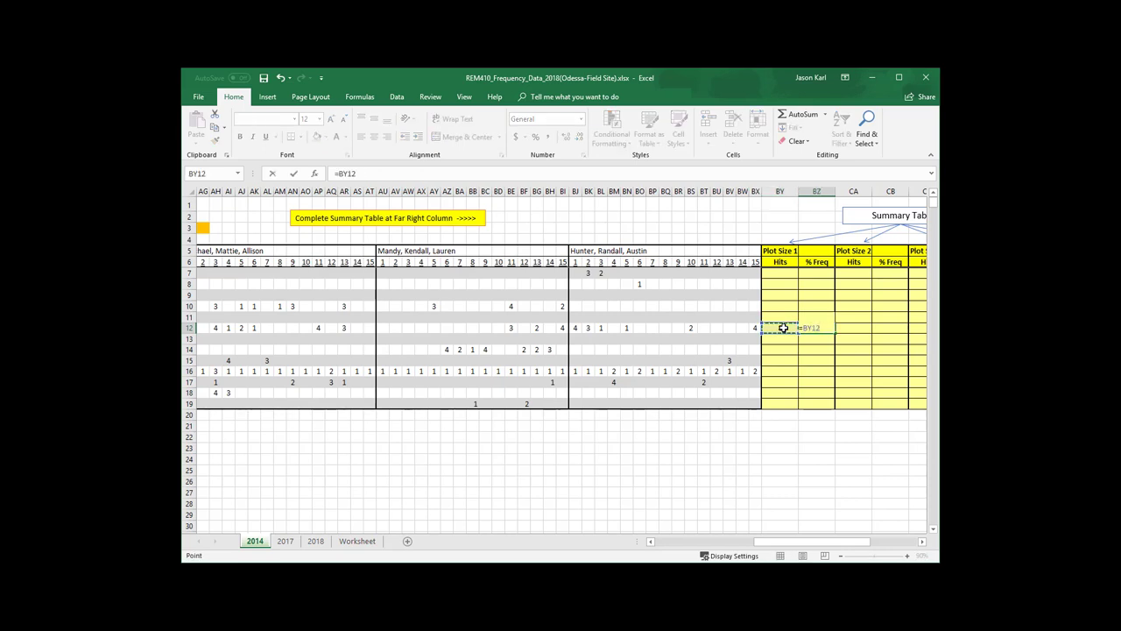
type("/75")
key("ctrl+Return")
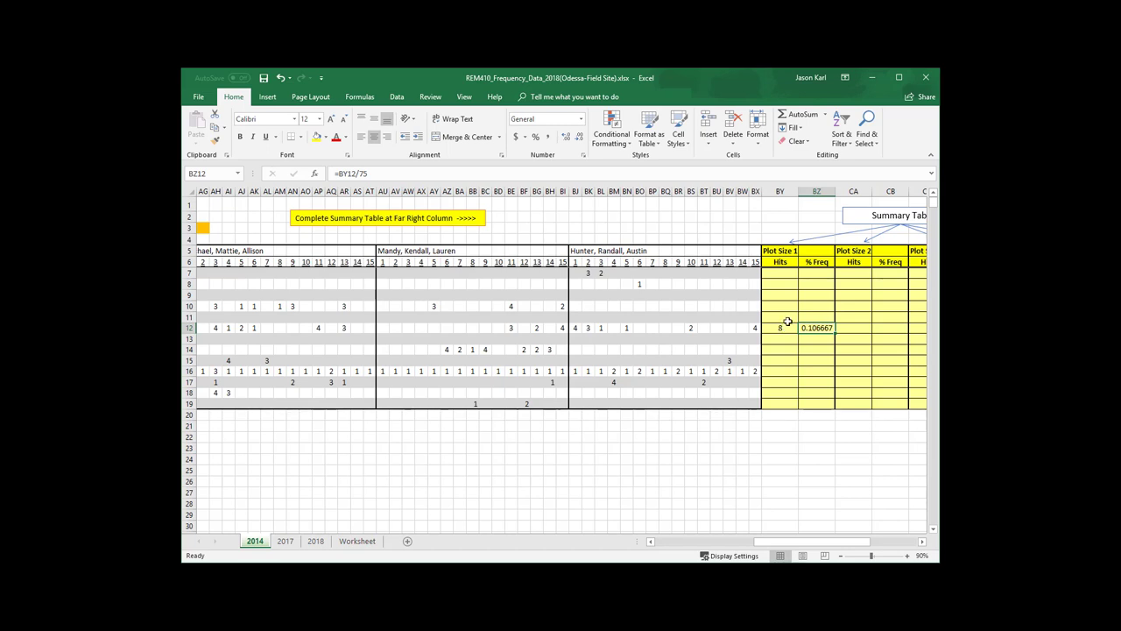
- Format BZ12 as a percentage with one decimal, showing 10.7%
left_click(536, 138)
left_click(566, 137)
left_click(849, 327)
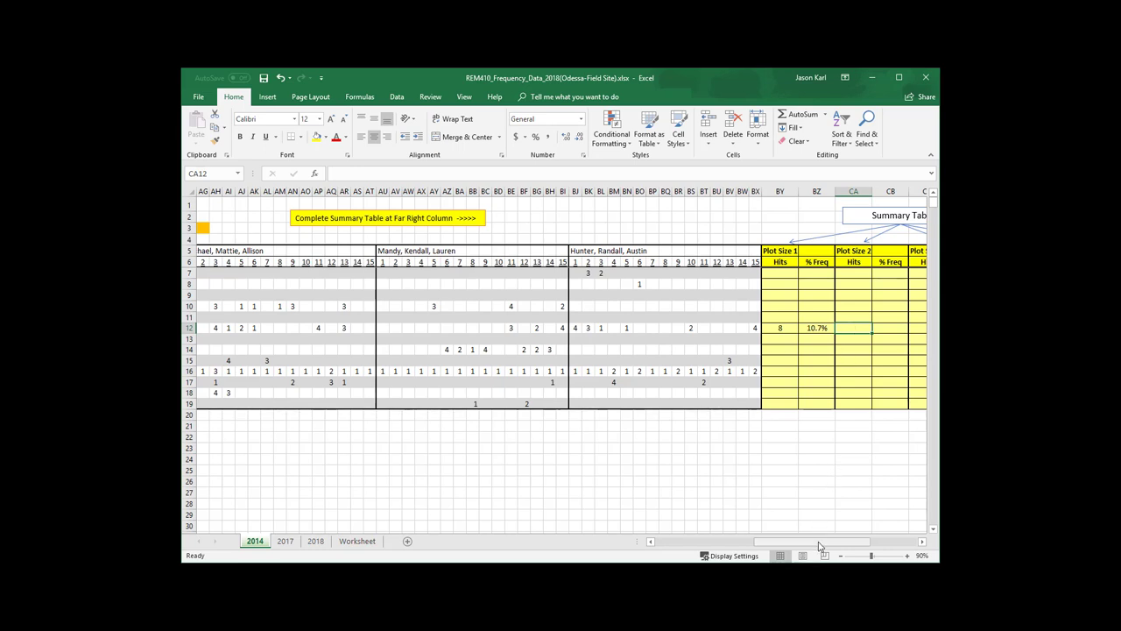
- Enter =COUNTIF(B12:BX12,"<=2") in CA12, giving 16 Plot Size 2 hits for BRTE
left_click_drag(821, 544, 835, 546)
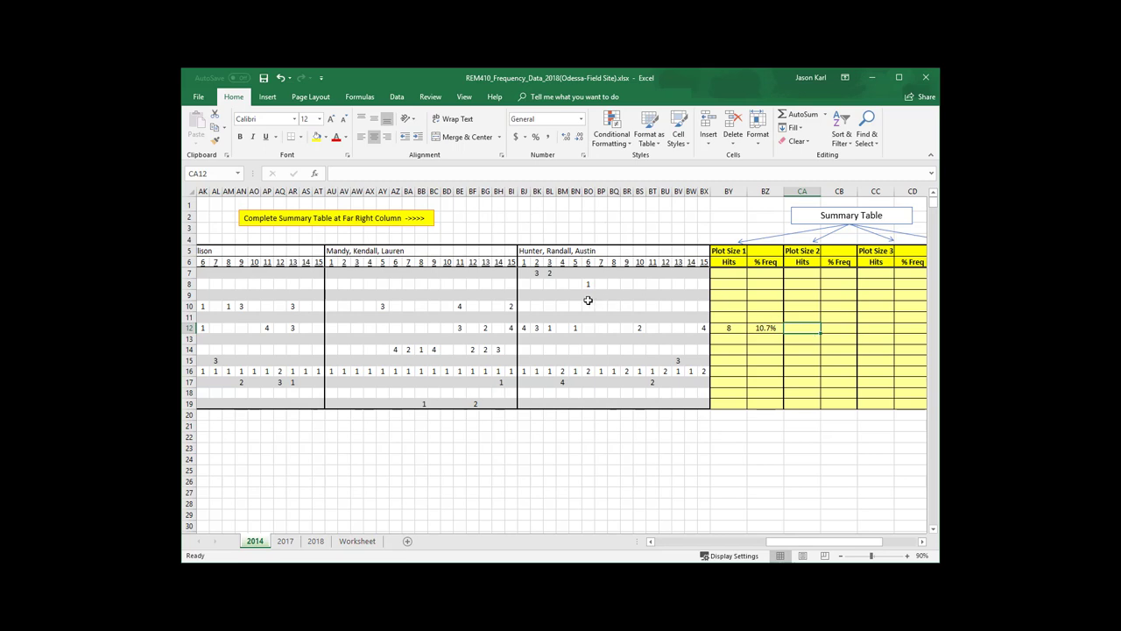
left_click(642, 329)
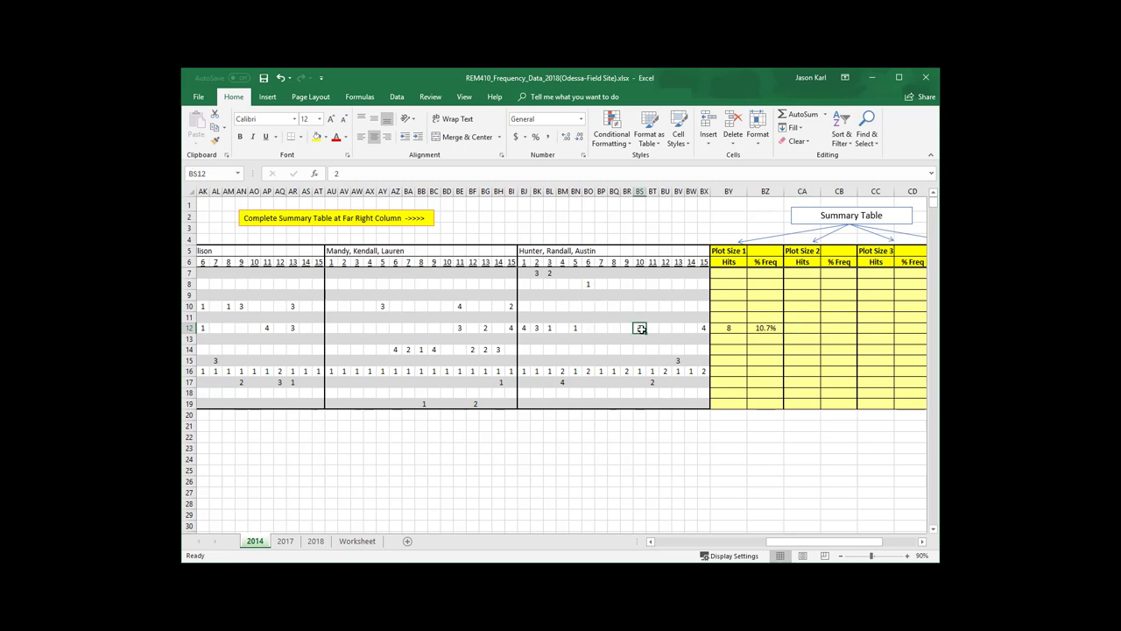
left_click(575, 327)
left_click(799, 328)
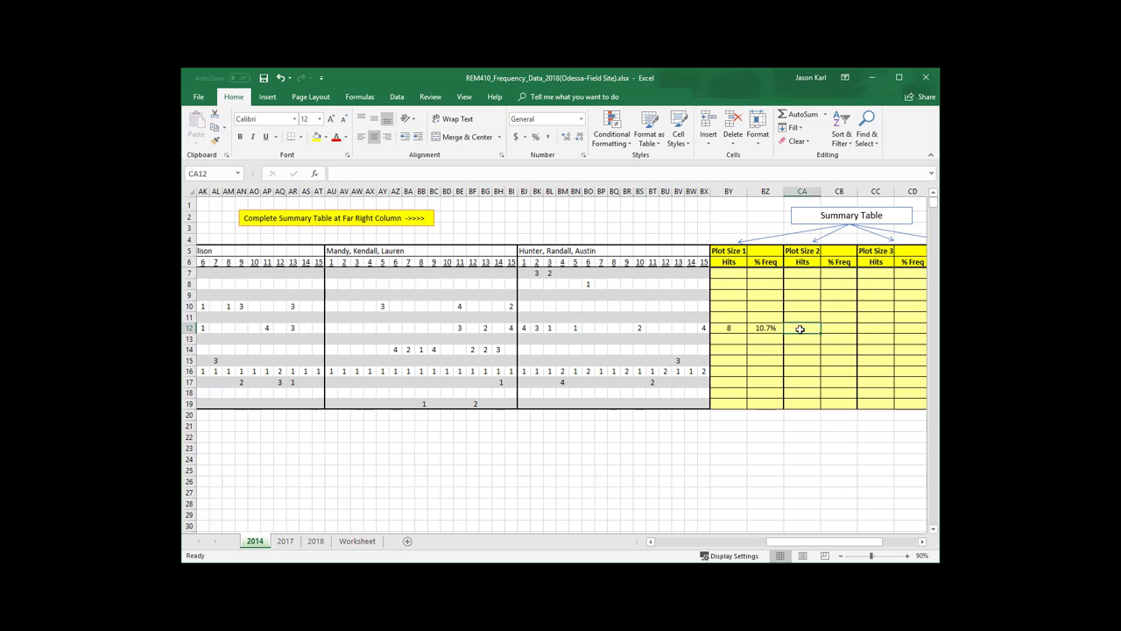
type("=count")
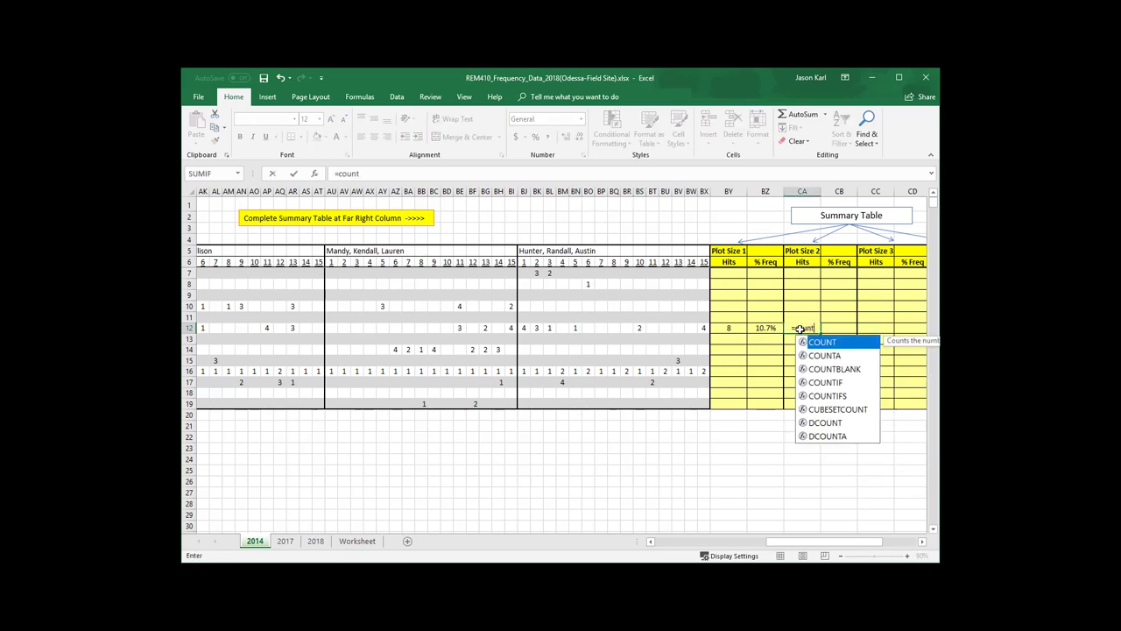
type("if(")
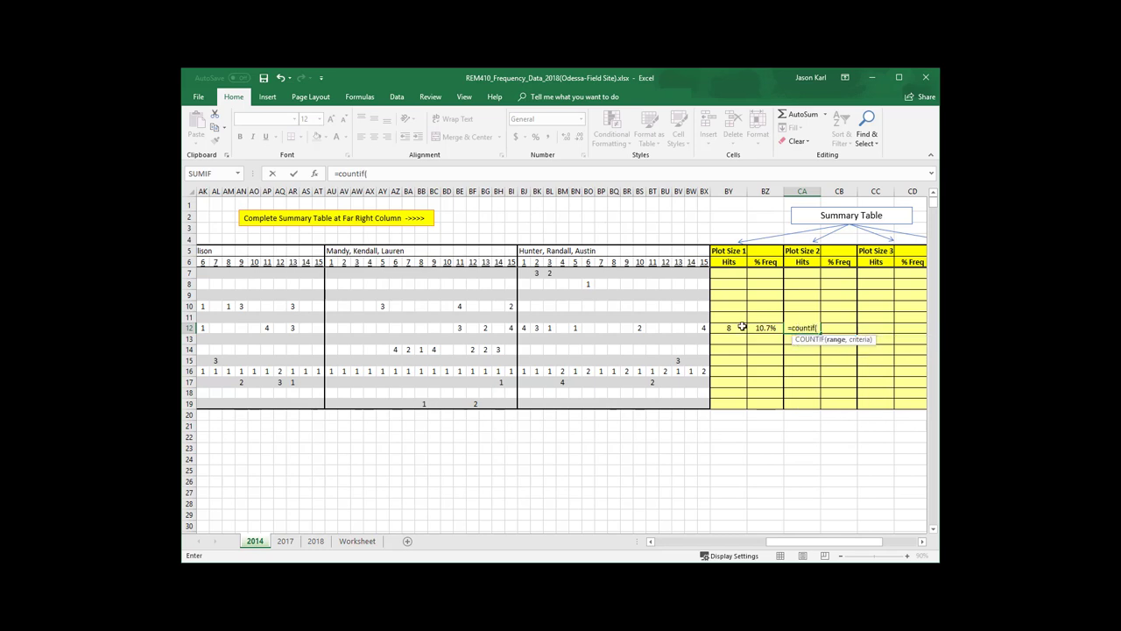
left_click(698, 326)
left_click_drag(664, 322, 264, 327)
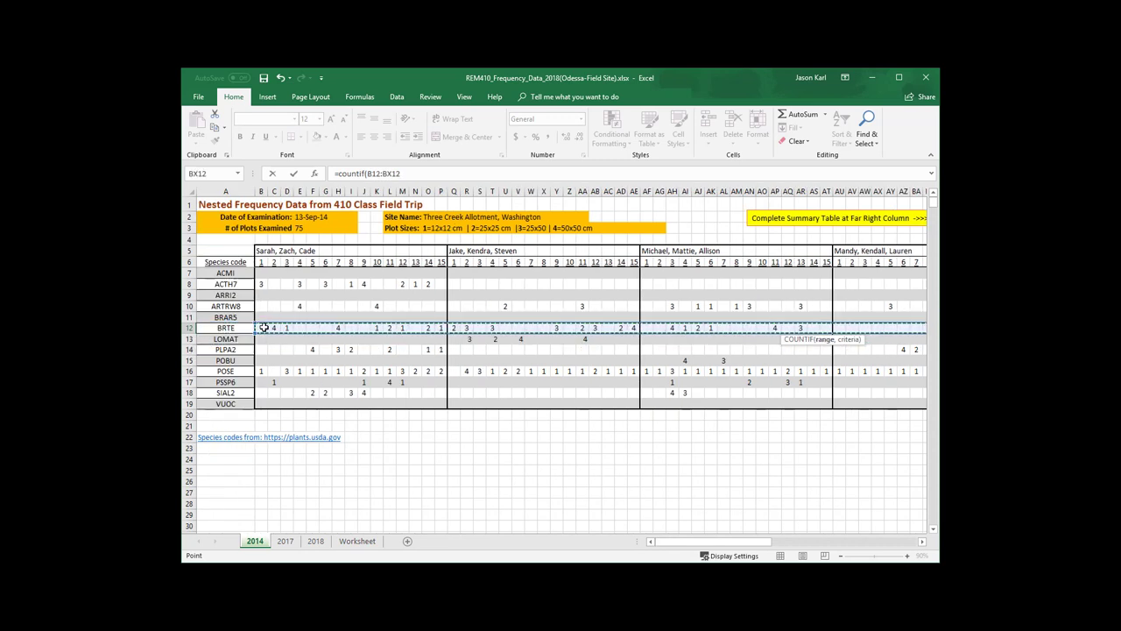
type(",")
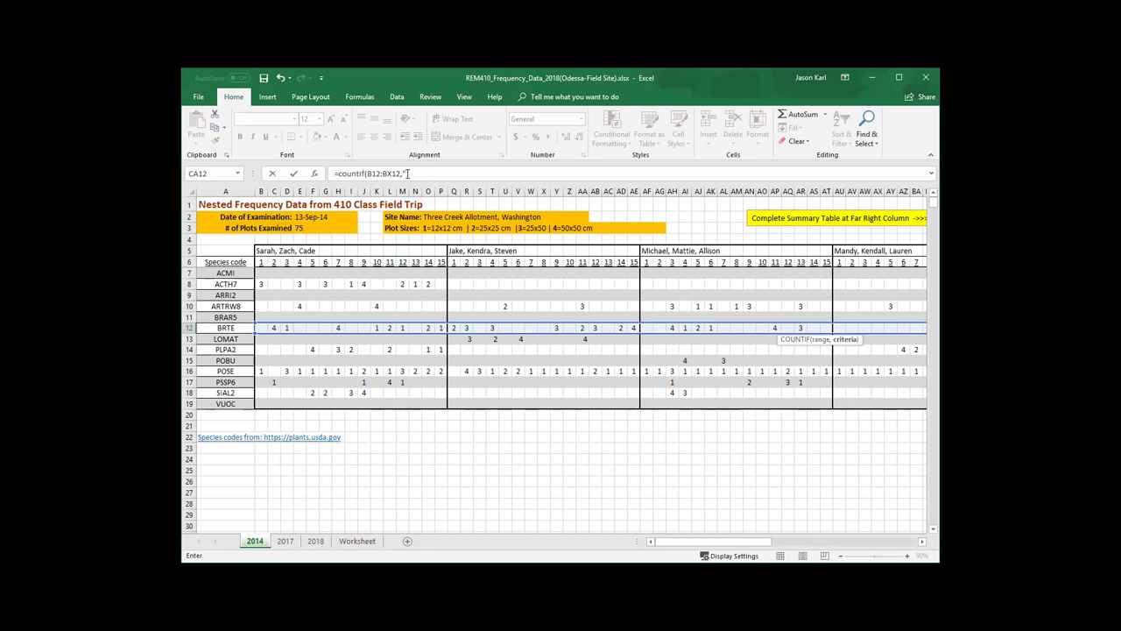
left_click(407, 173)
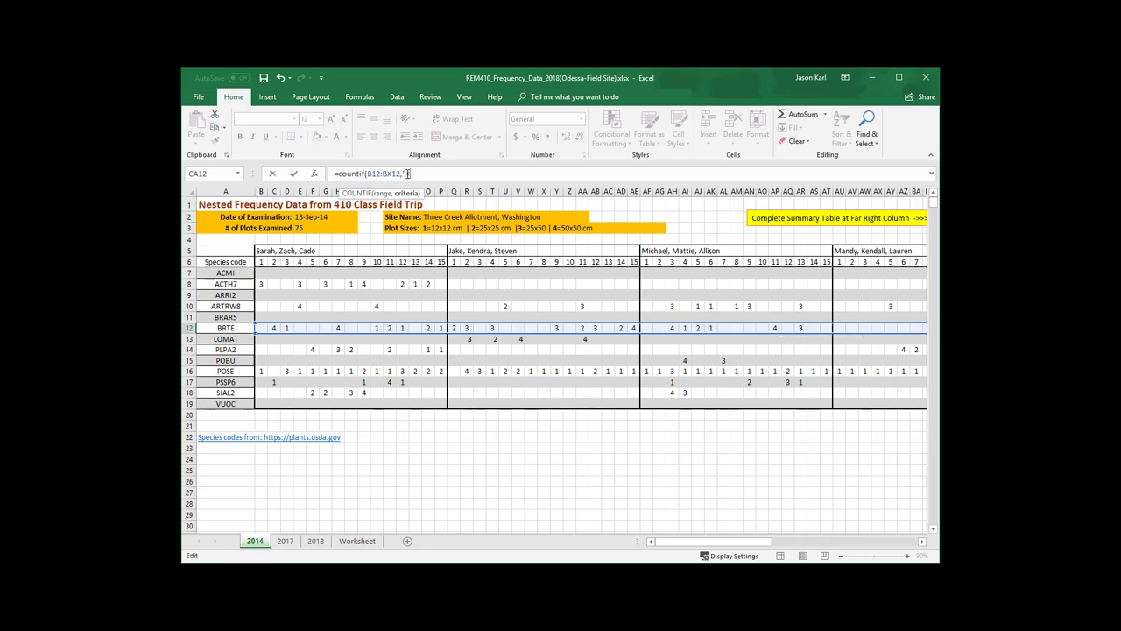
type(">=2\")")
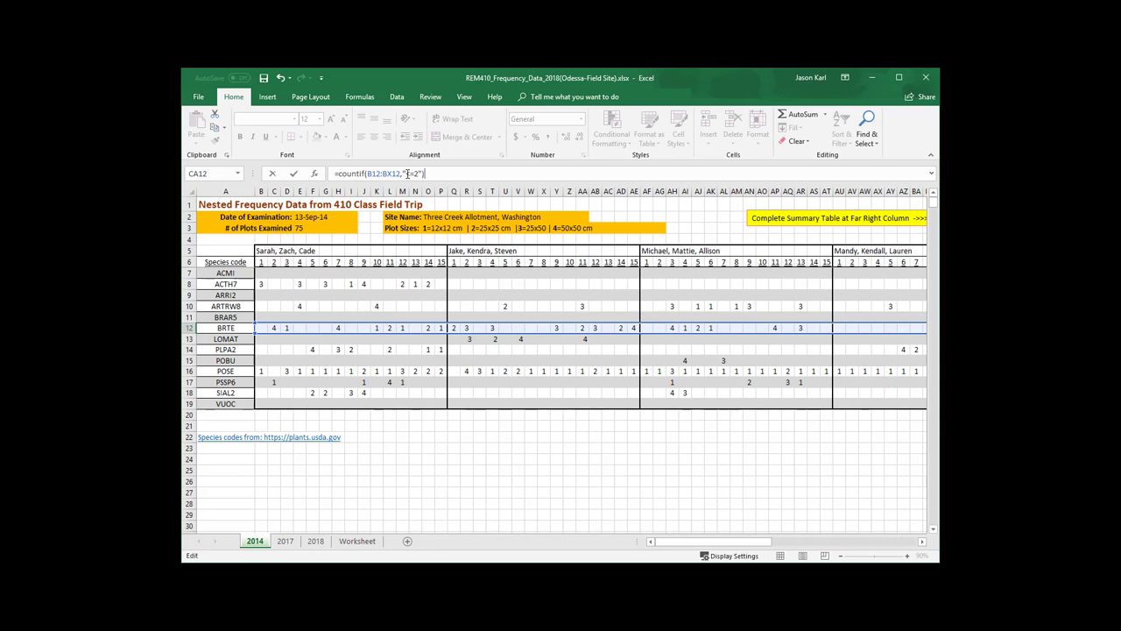
key("ctrl+Return")
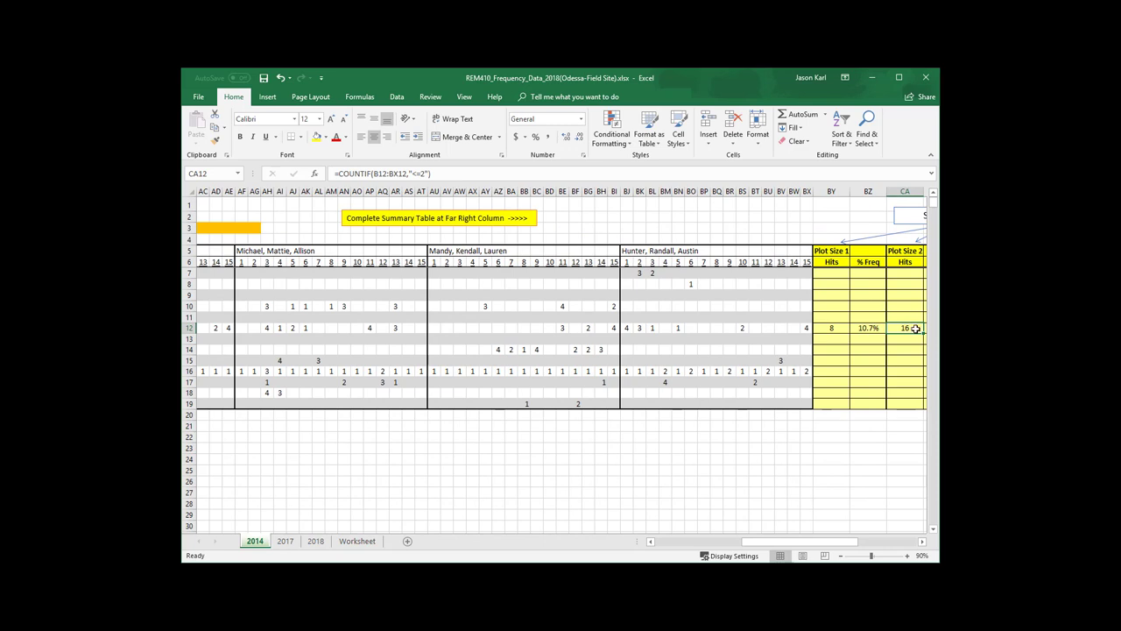
- Enter =CA12/75 in CB12 and format it as a one-decimal percentage, showing 21.3%
key("Right")
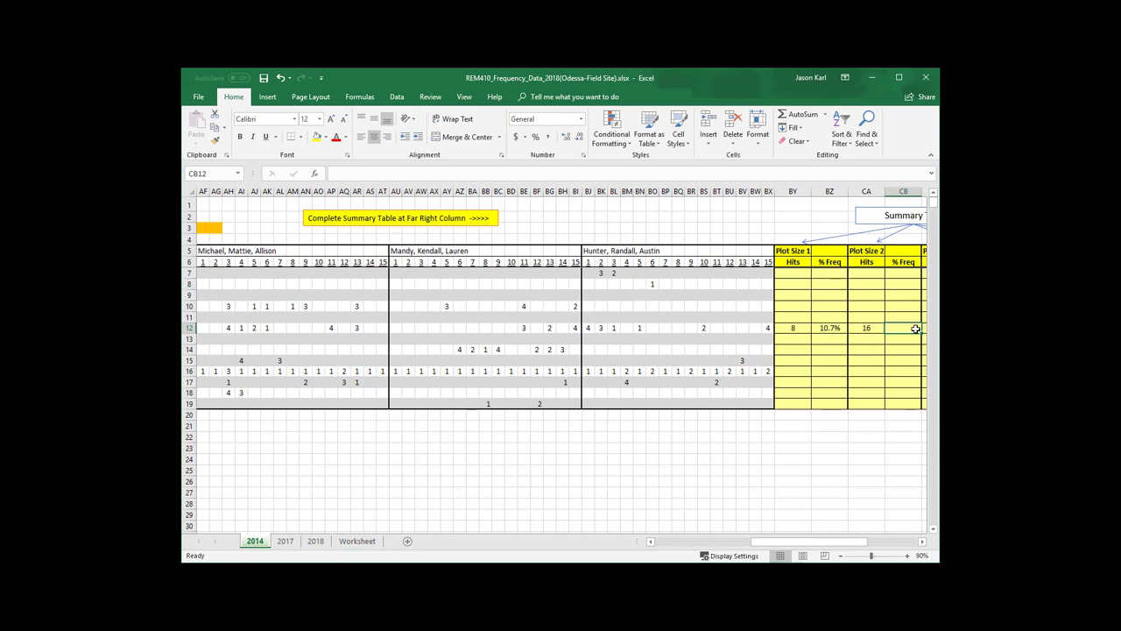
type("=")
key("Left")
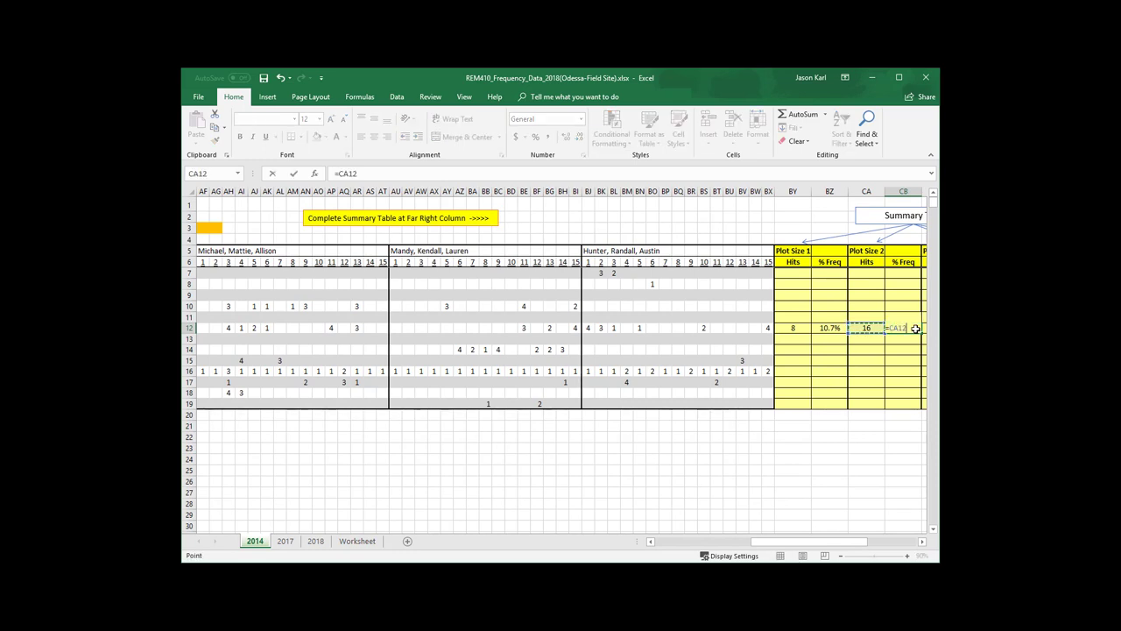
type("/75")
key("ctrl+Return")
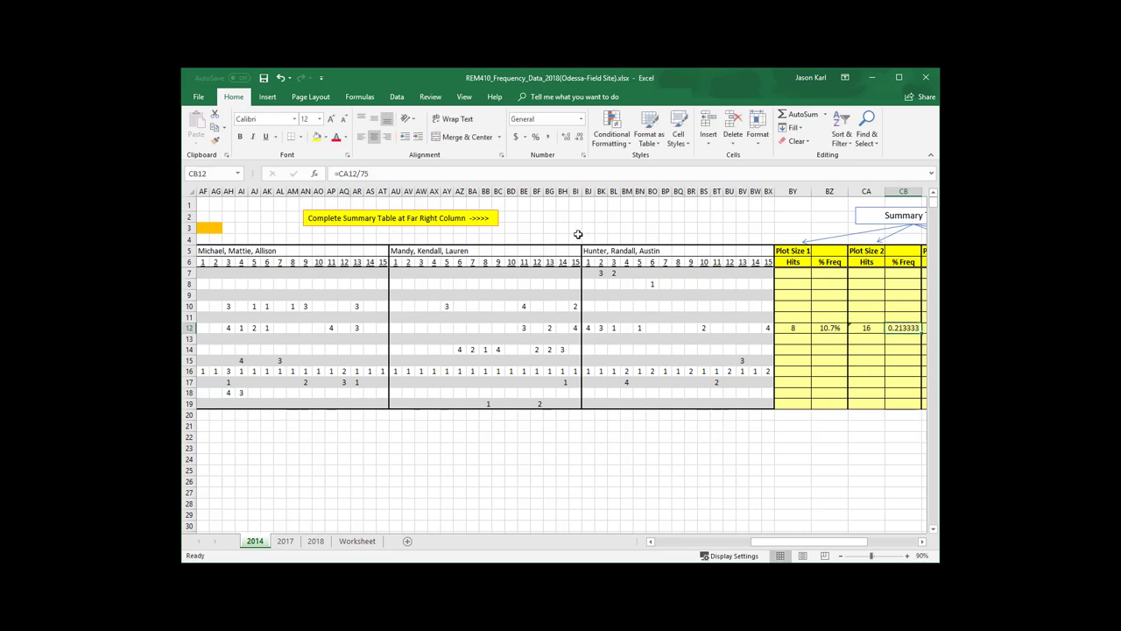
left_click(535, 136)
left_click(566, 137)
left_click_drag(819, 544, 859, 544)
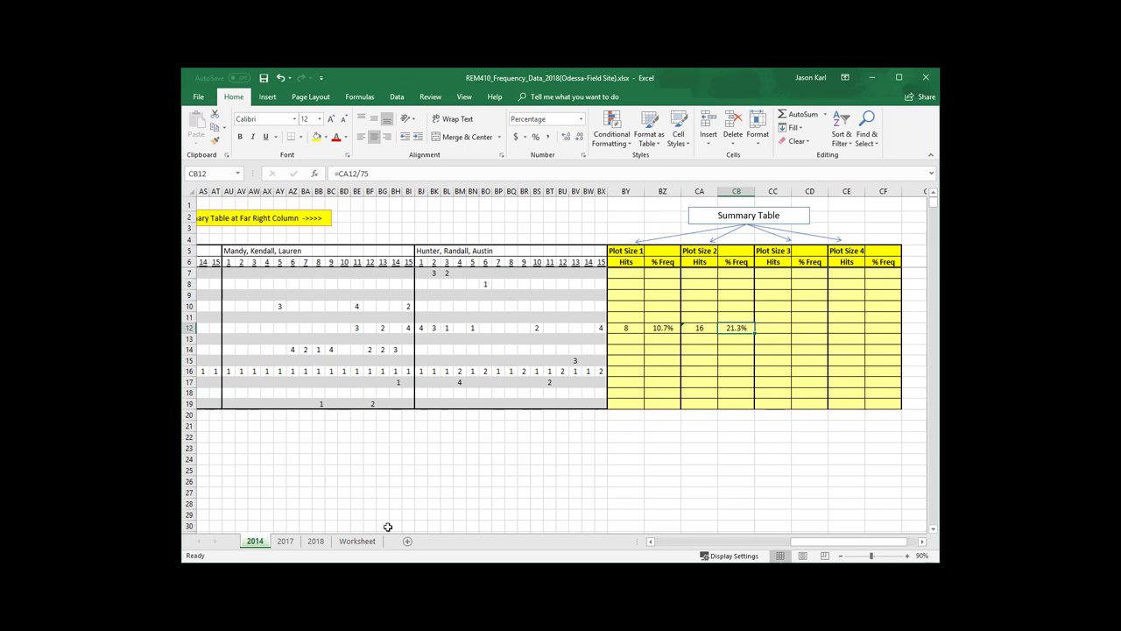
left_click(316, 542)
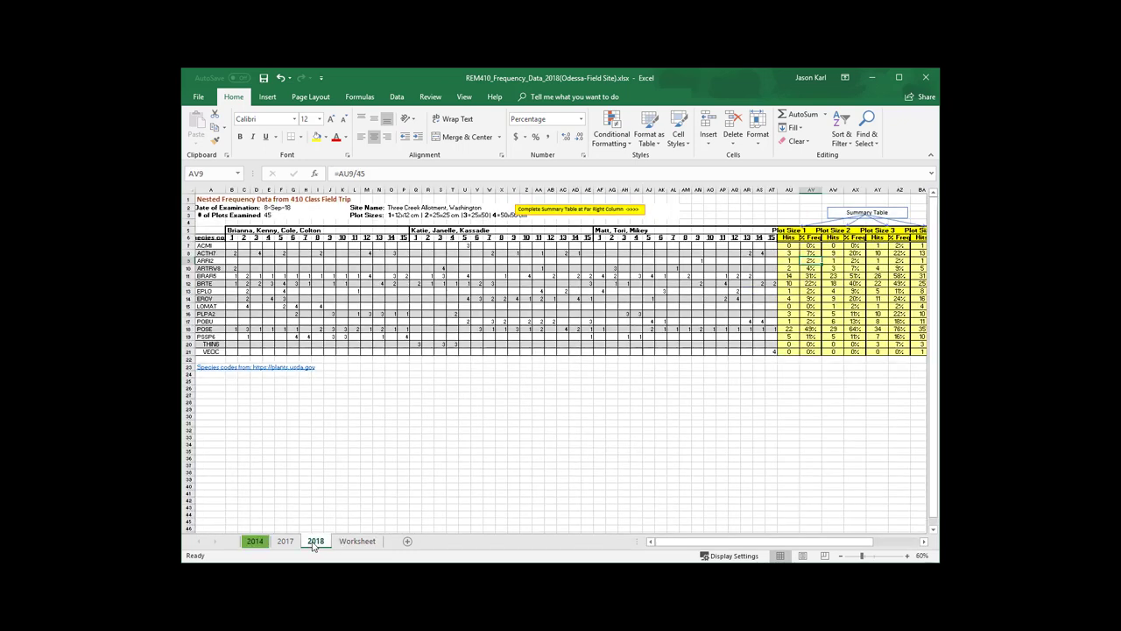
scroll(705, 548, "right", 3)
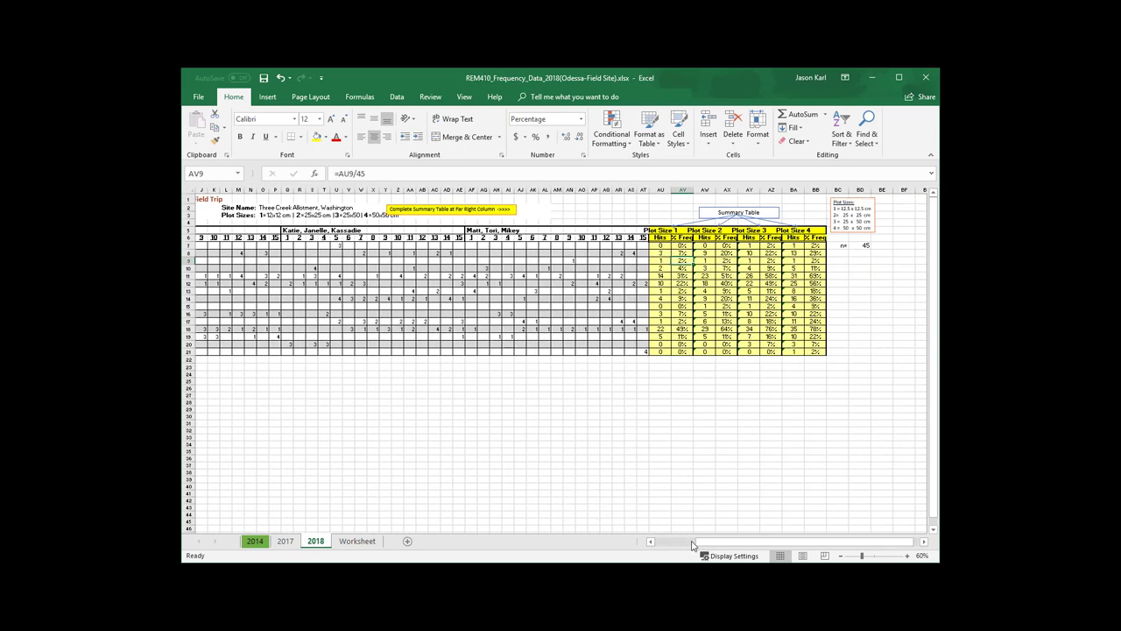
left_click_drag(689, 542, 637, 553)
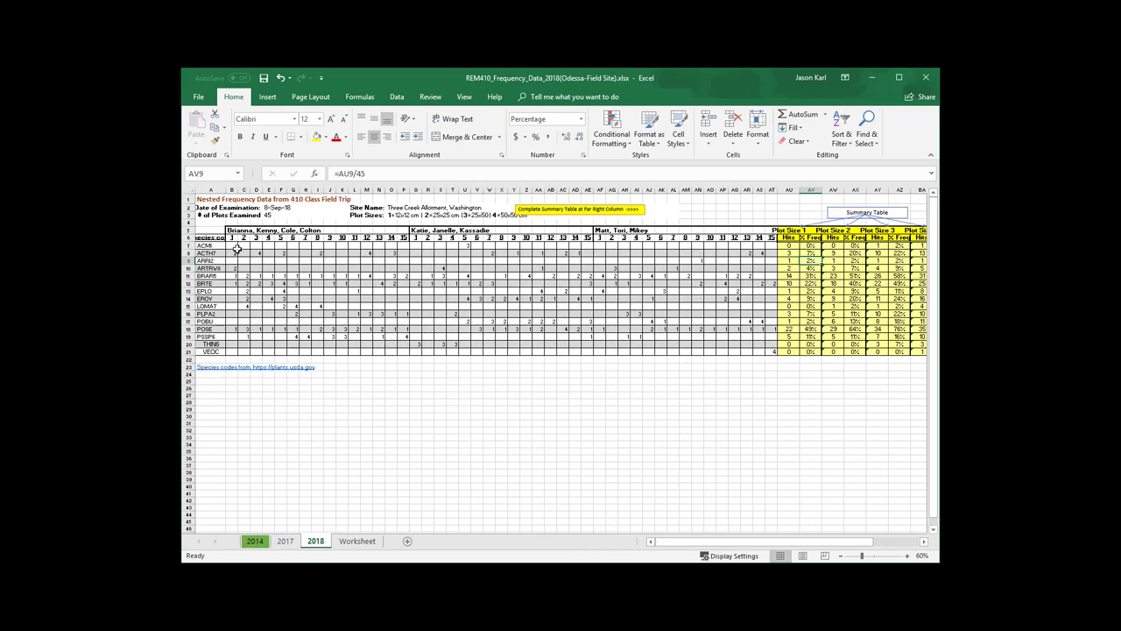
left_click(791, 284)
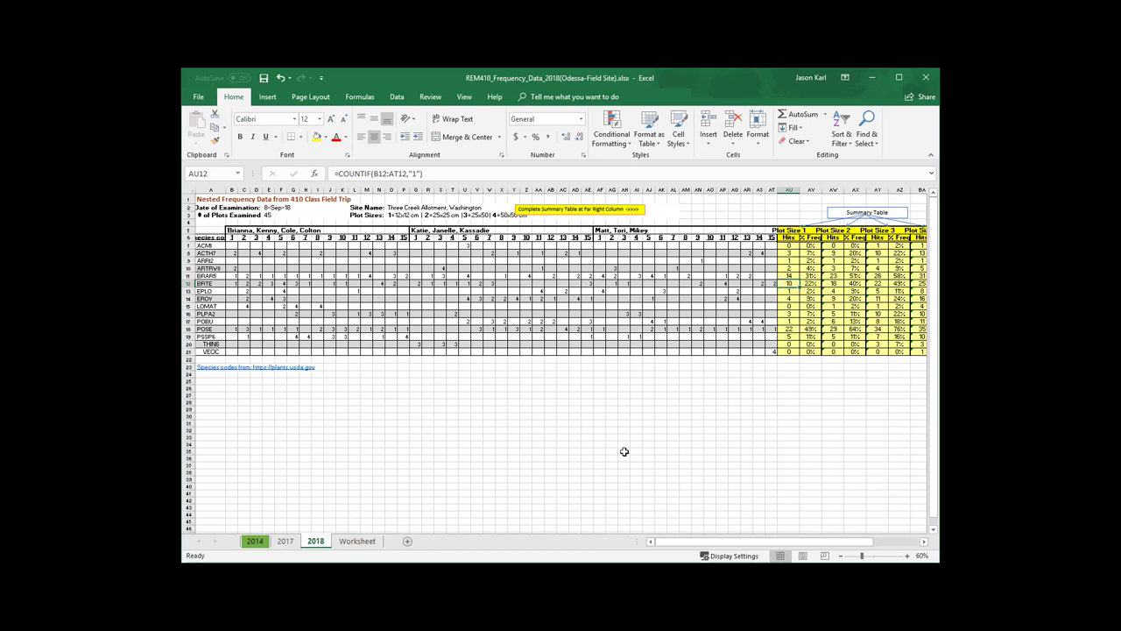
- On the Worksheet sheet, enter Present counts 10 in C11 and 8 in C10 from the 2014 hits
left_click(353, 542)
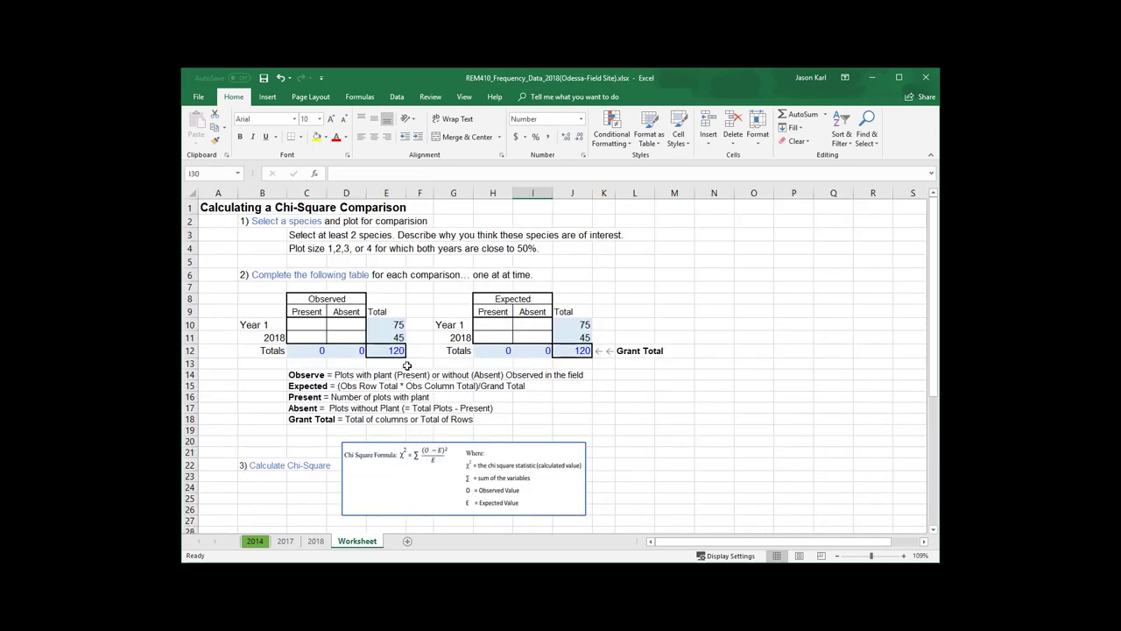
left_click(312, 337)
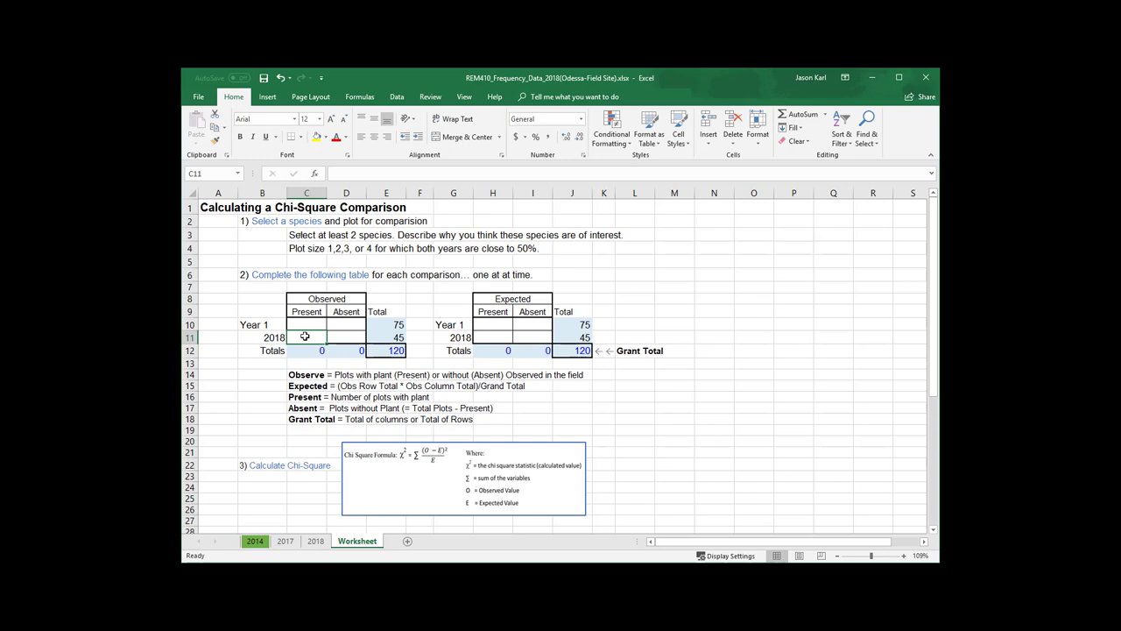
type("10")
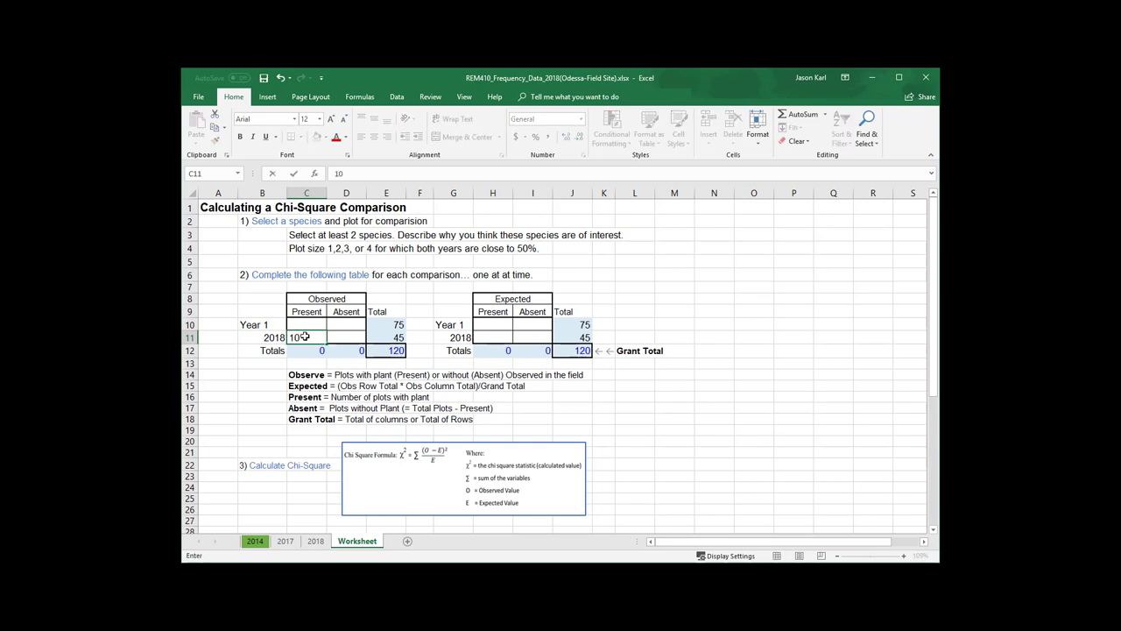
key("Up")
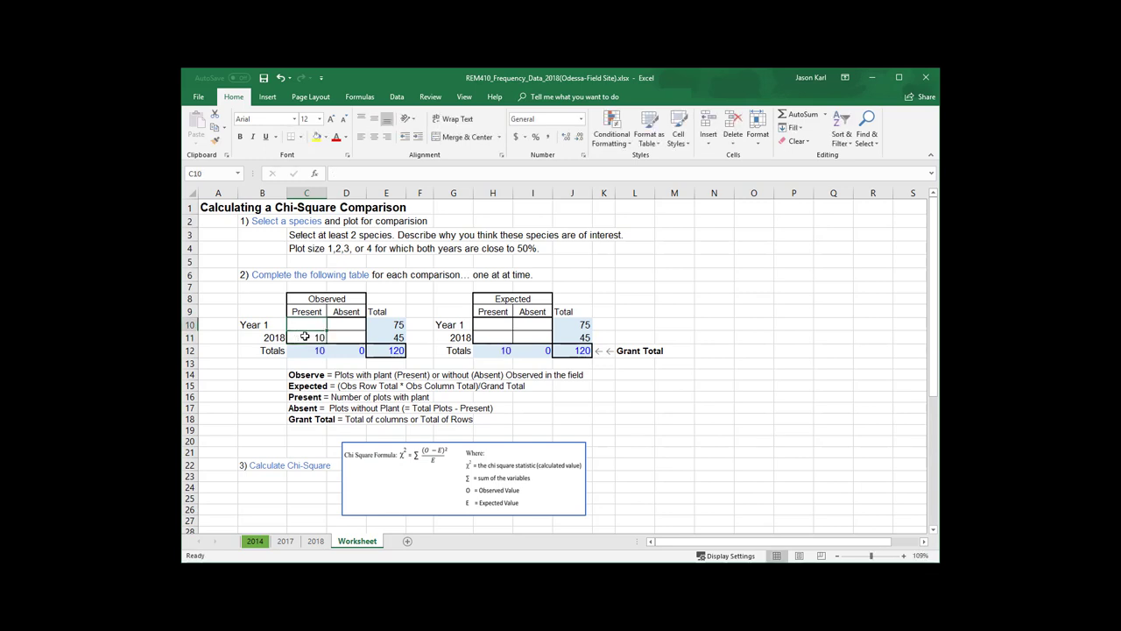
left_click(253, 541)
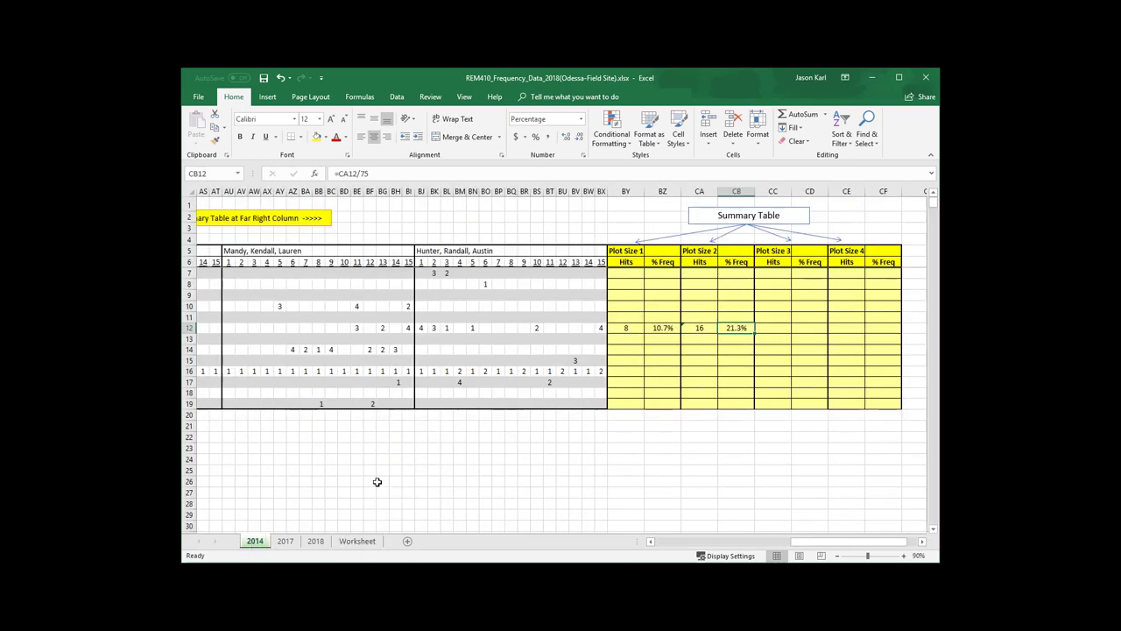
left_click(630, 328)
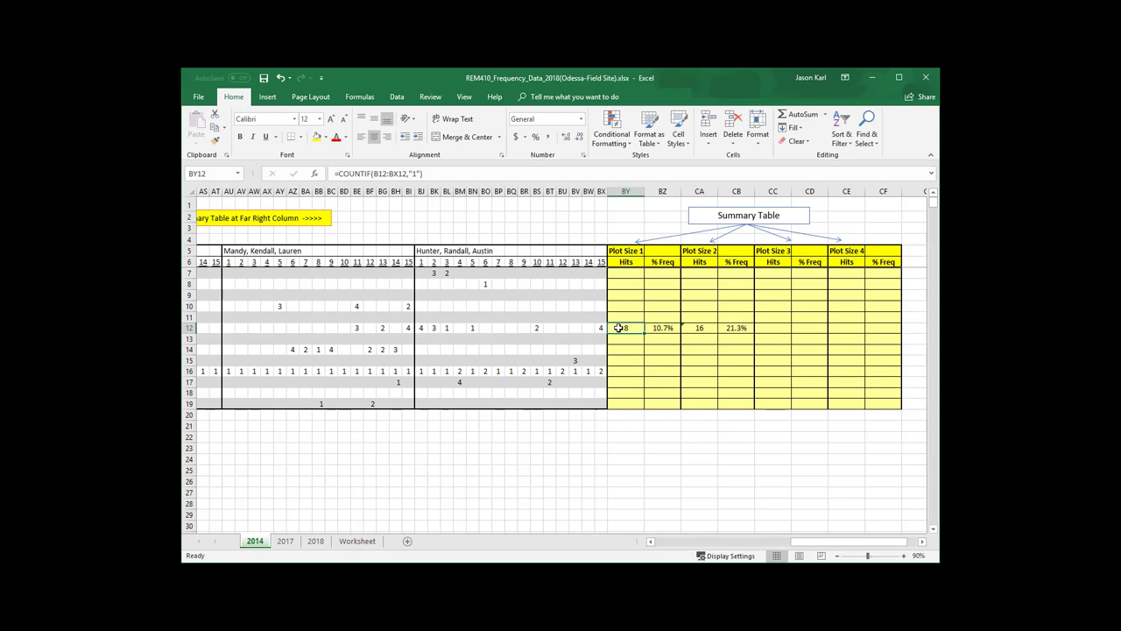
left_click(356, 541)
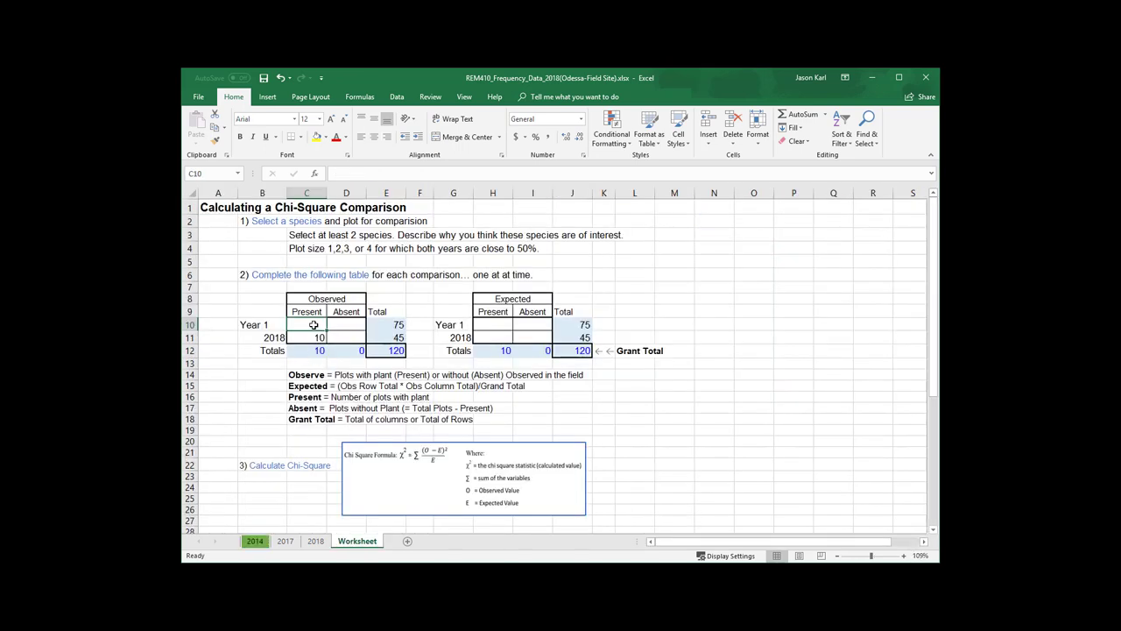
type("8")
key("Tab")
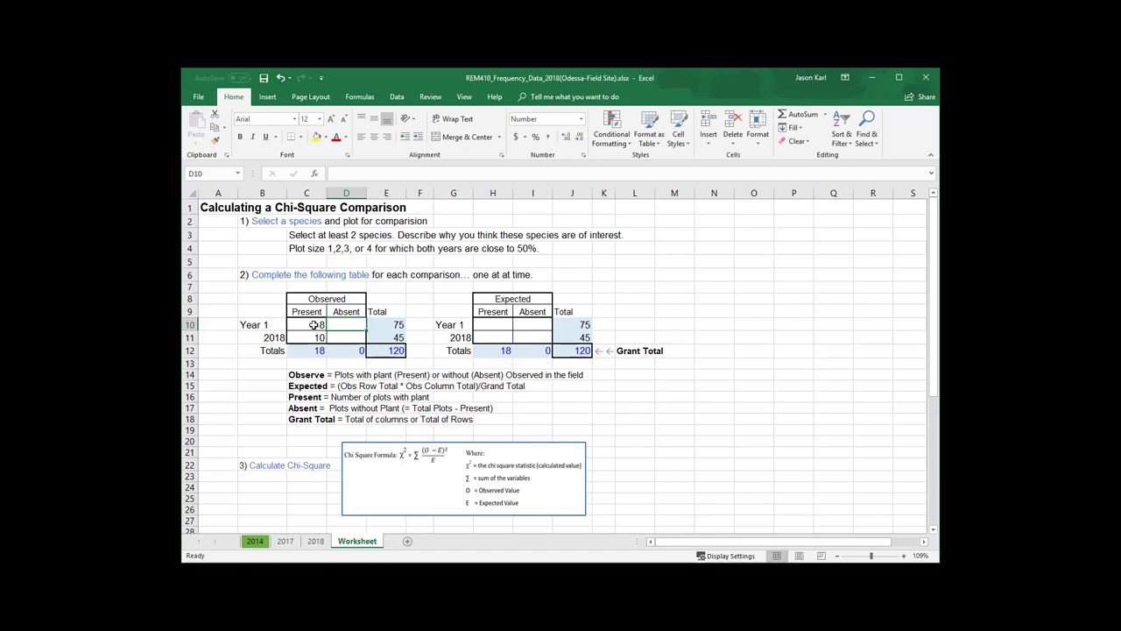
- Calculate Absent as =E10-C10 in D10 (67) and =E11-C11 in D11 (35)
type("=E10-")
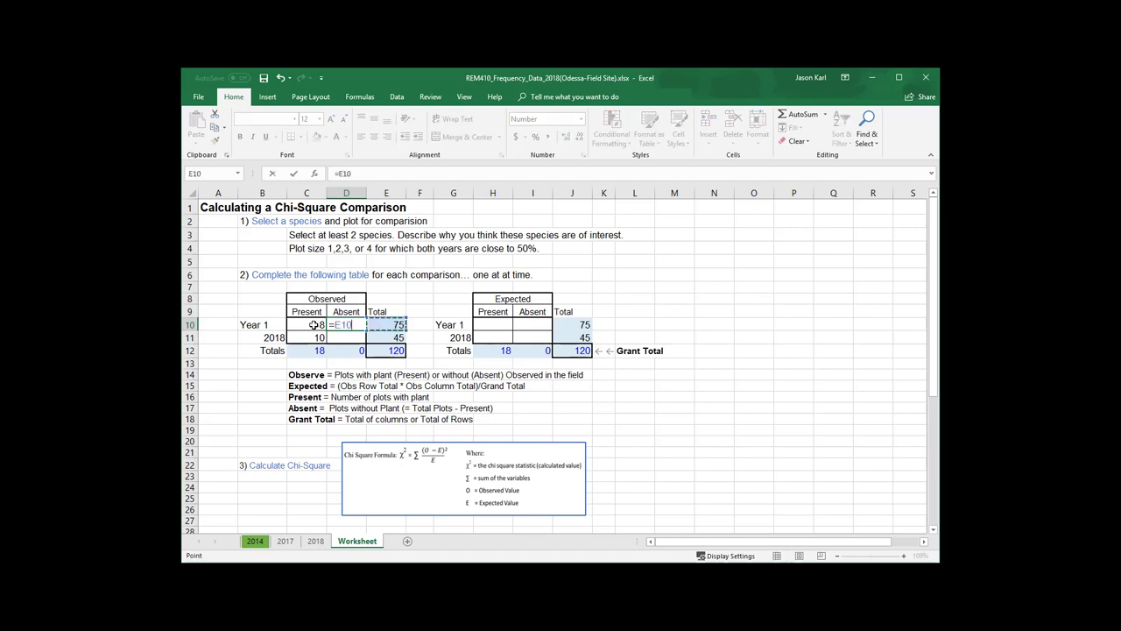
left_click(314, 325)
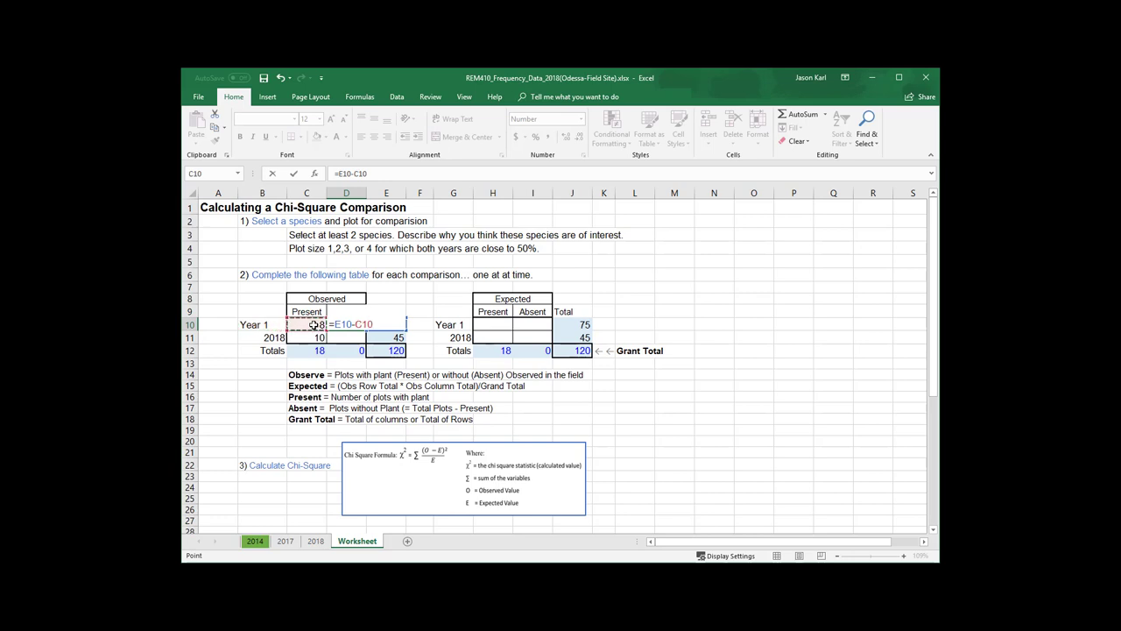
key("Return")
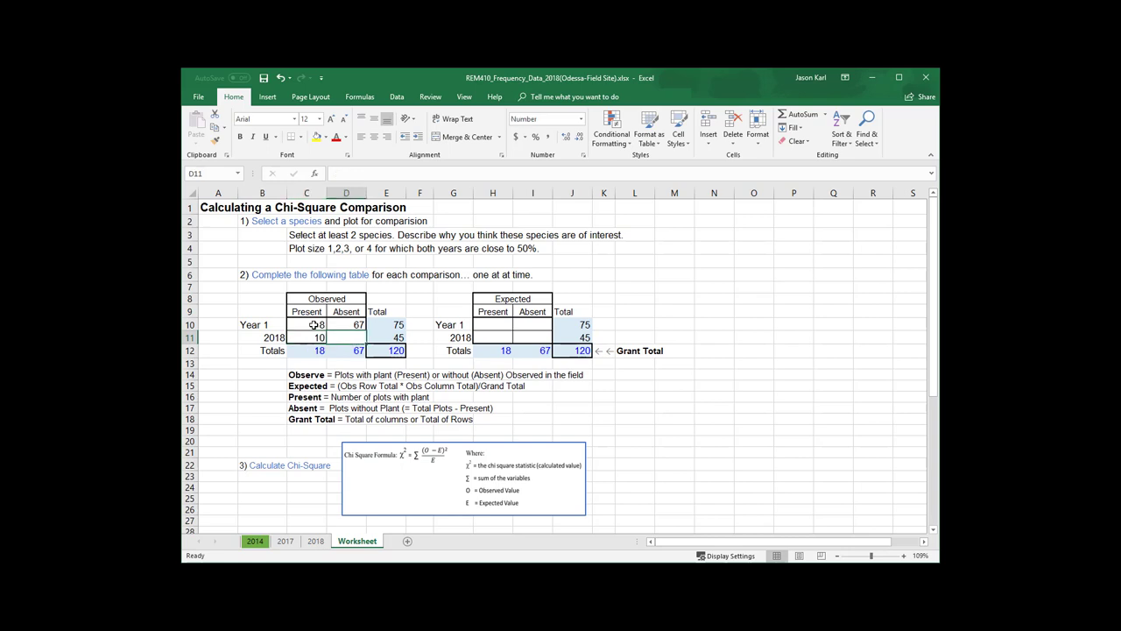
type("=")
key("Right")
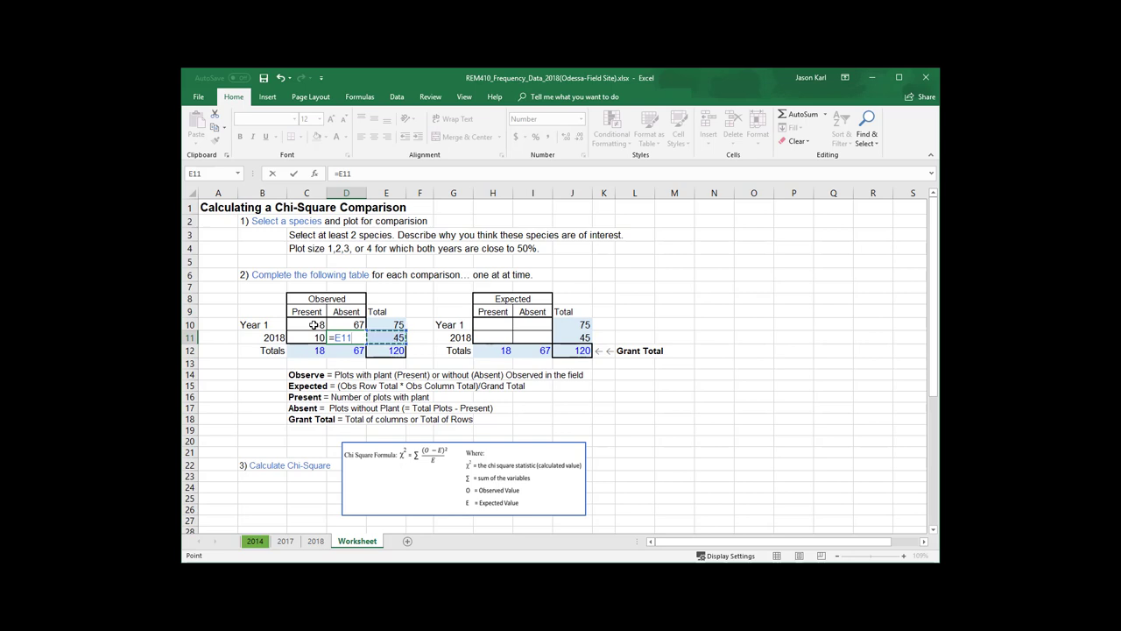
type("-")
key("Left")
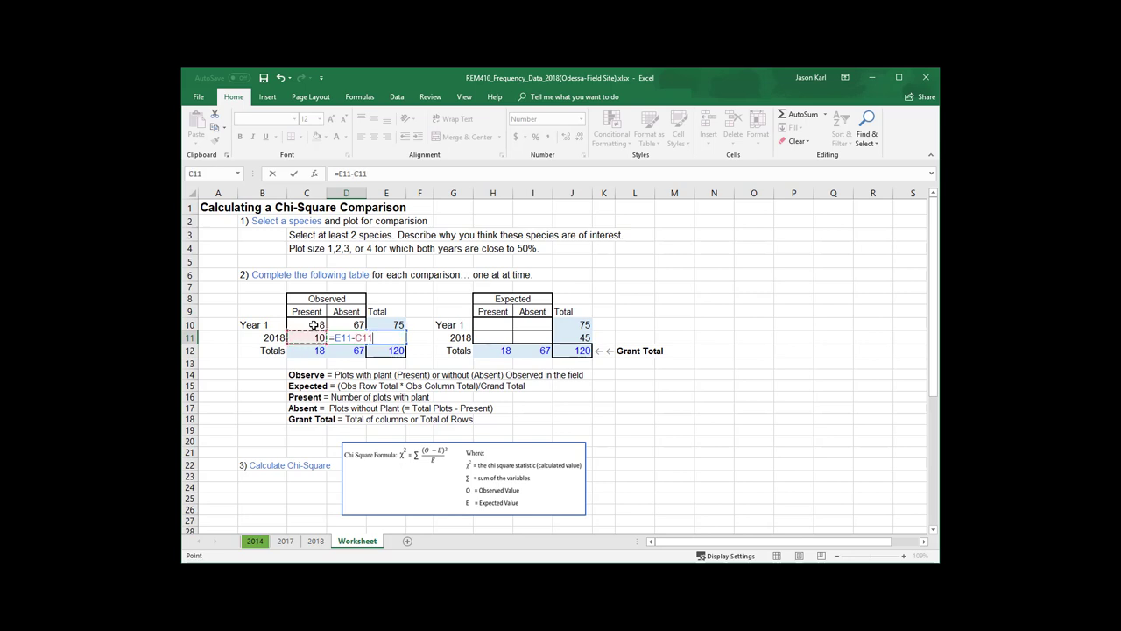
key("ctrl+Return")
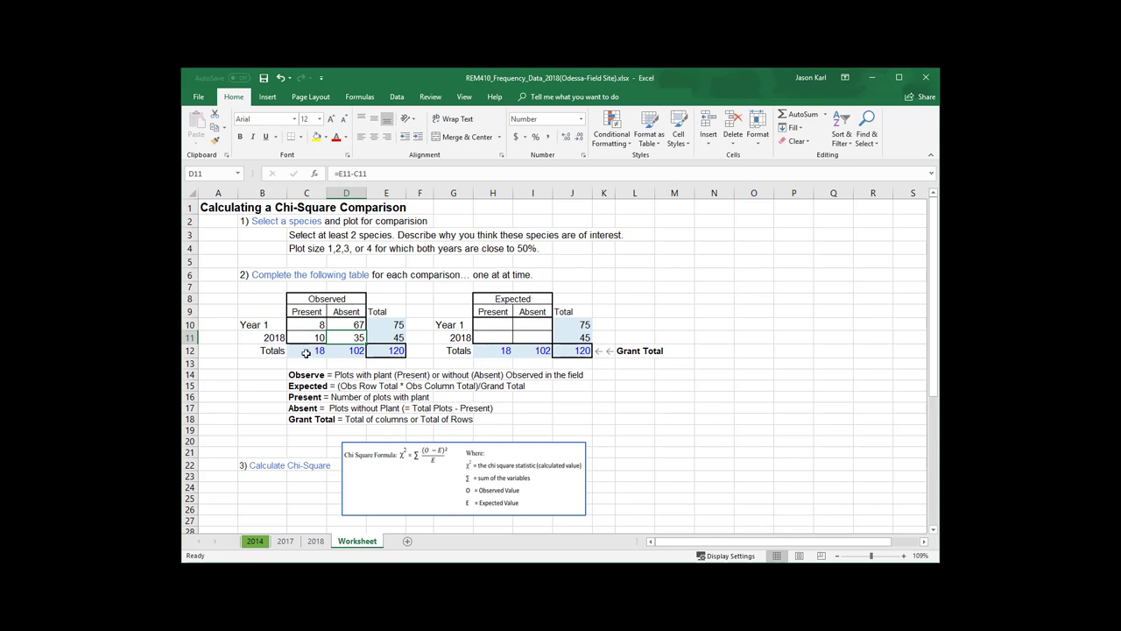
left_click(306, 351)
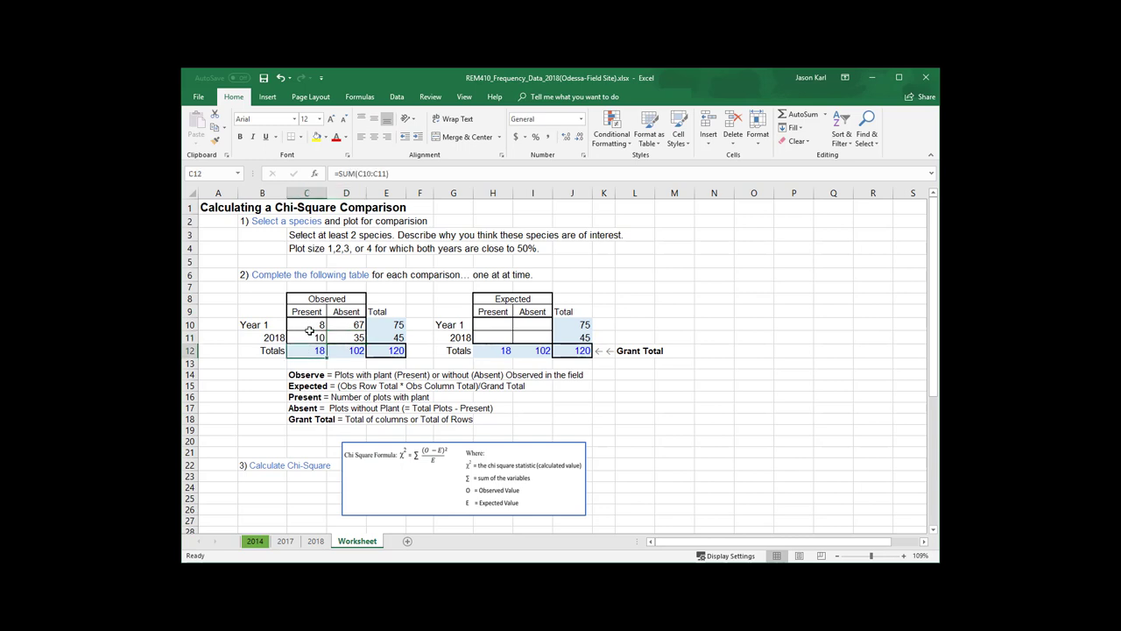
left_click(397, 325)
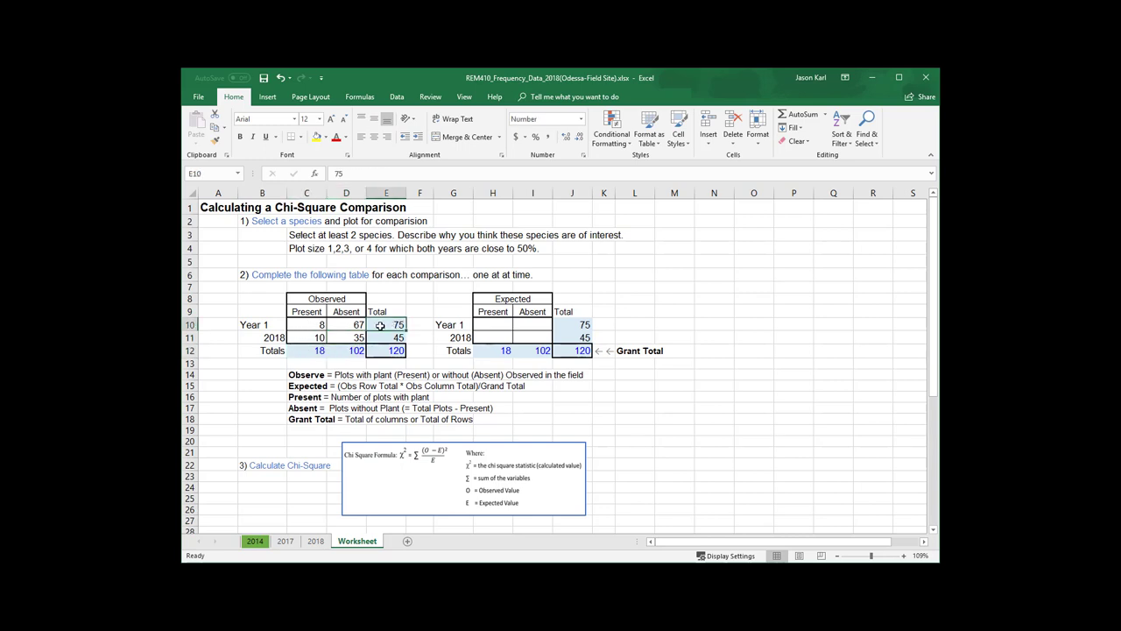
left_click(500, 325)
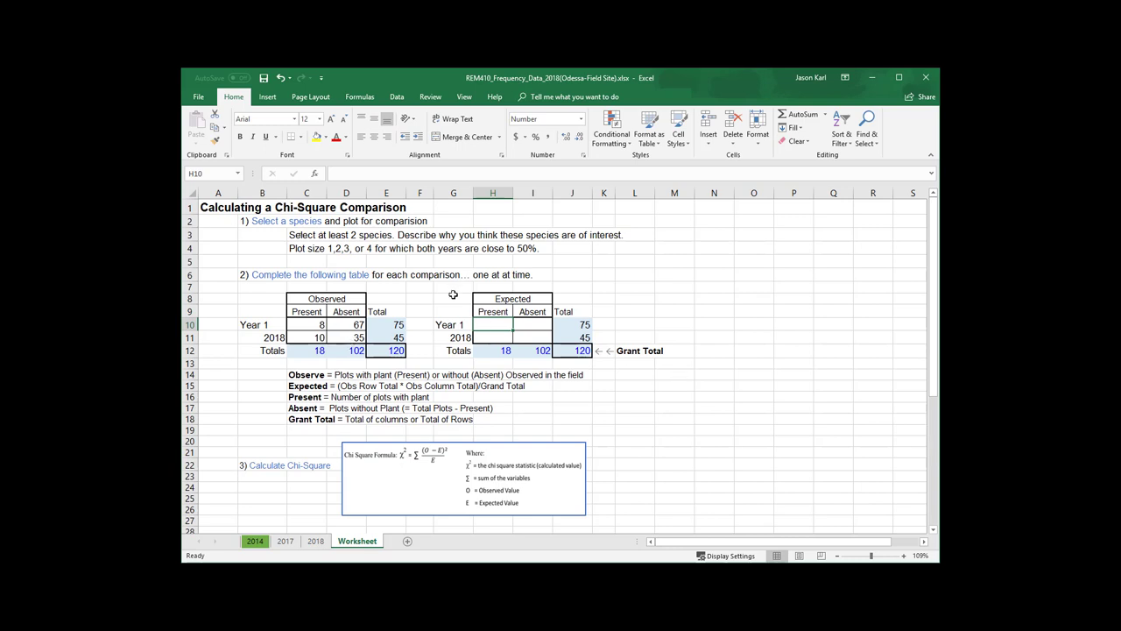
- Enter =E10*C12/E12 in H10 for the Year 1 expected Present count of 11
left_click(307, 386)
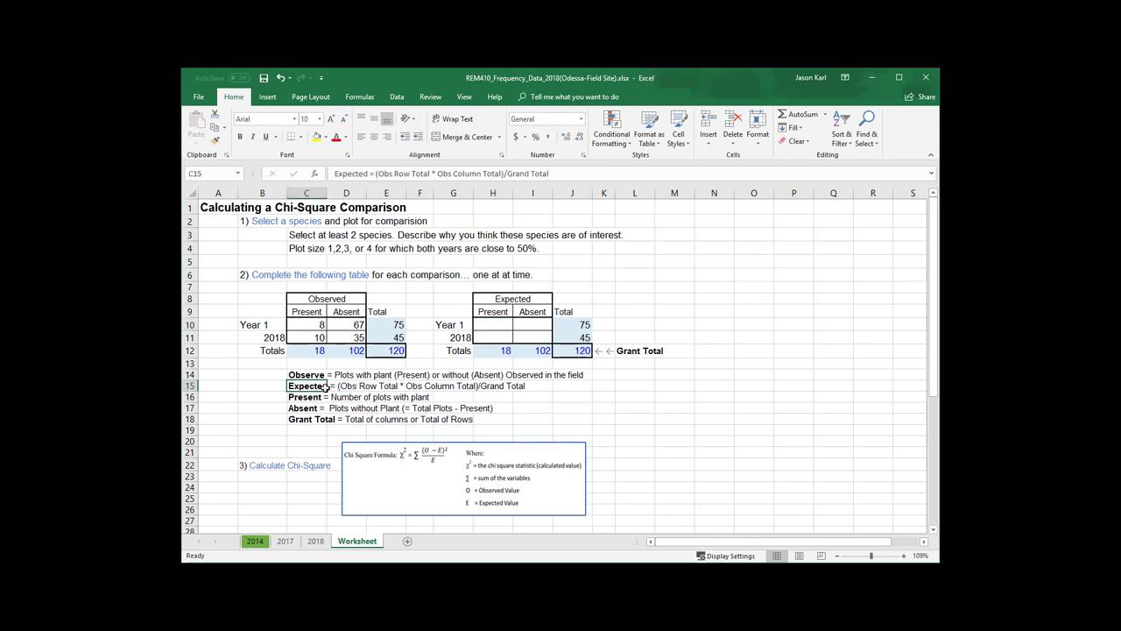
left_click(501, 325)
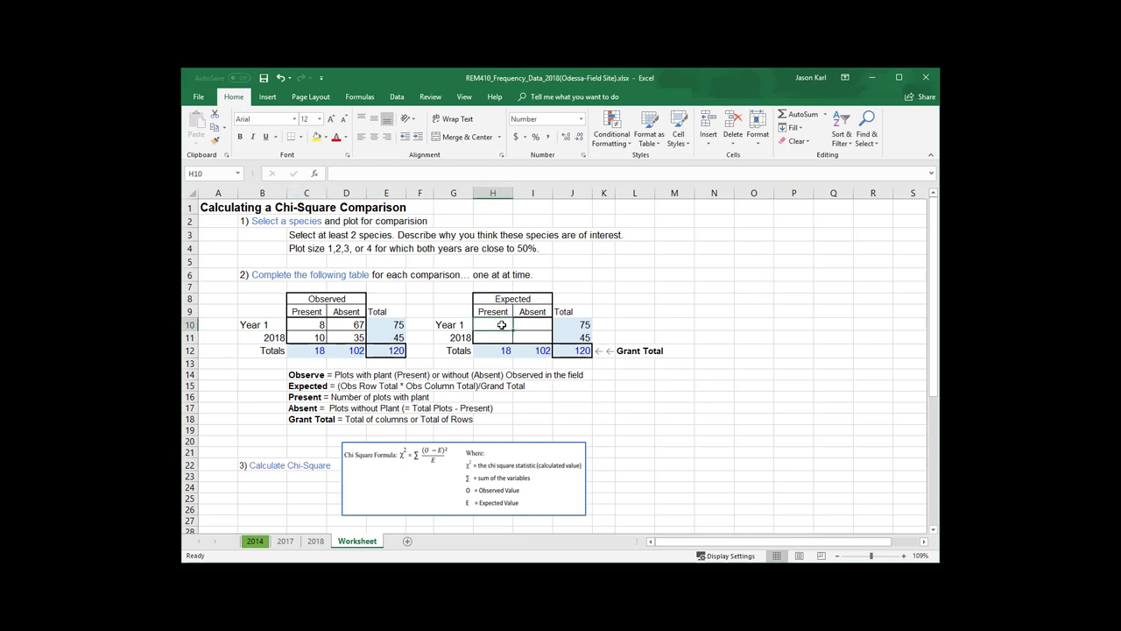
type("=")
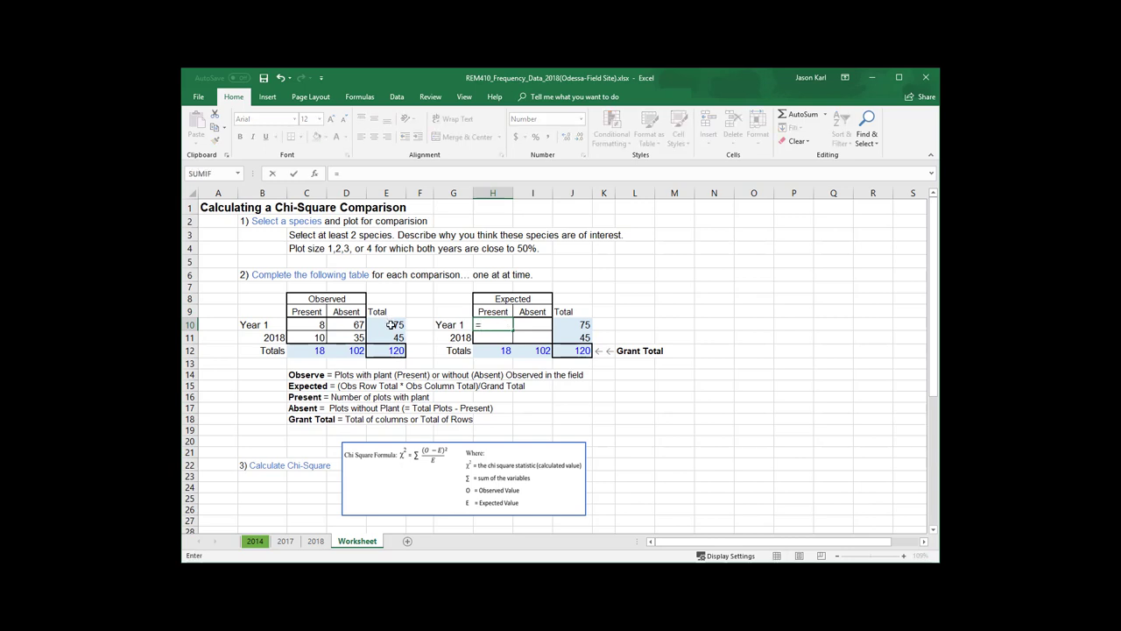
left_click(391, 325)
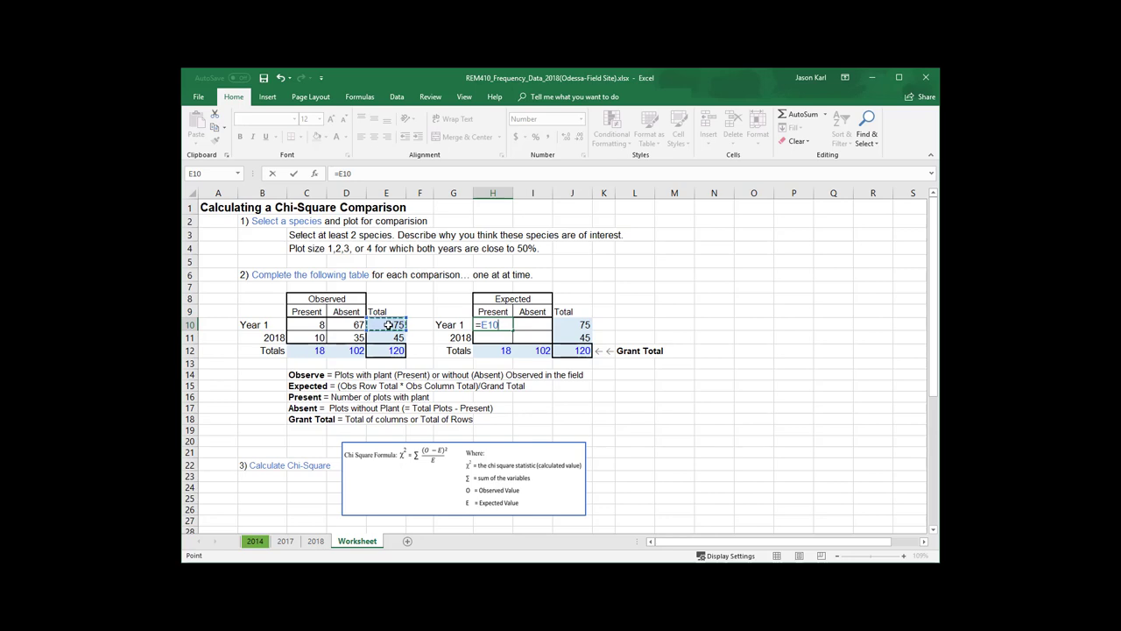
type("*")
left_click(310, 349)
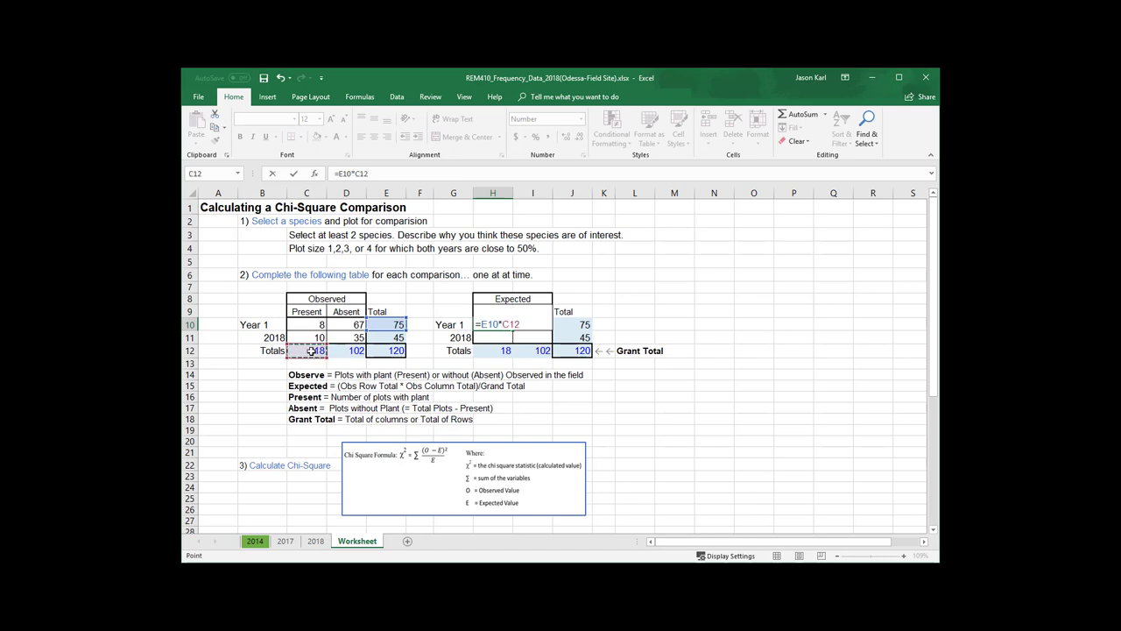
type("/")
left_click(382, 350)
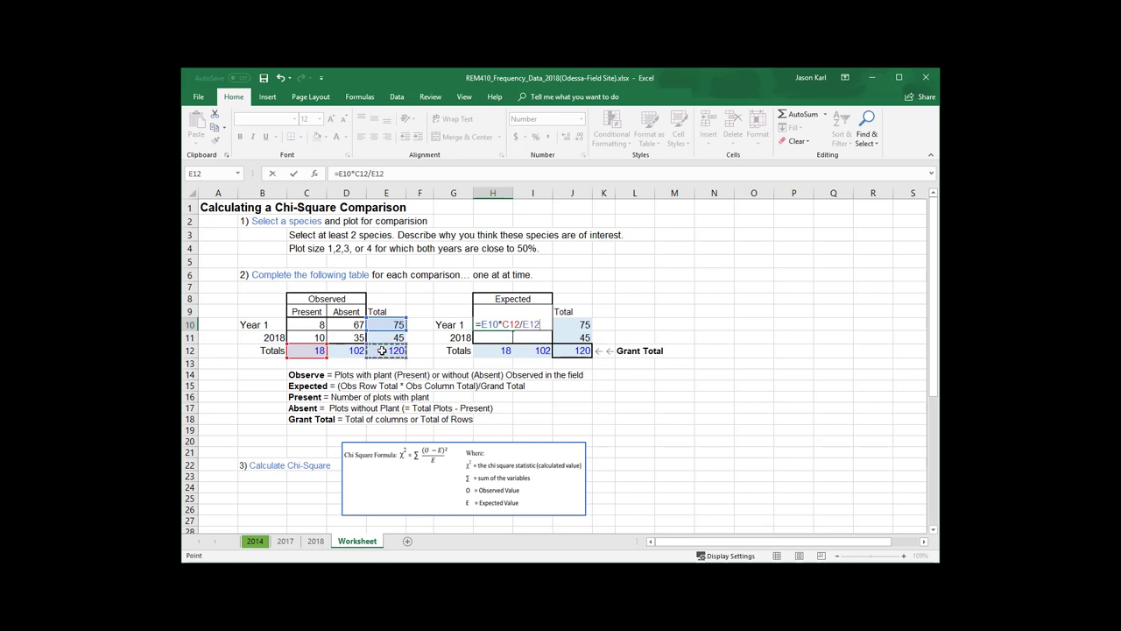
key("Return")
key("Up")
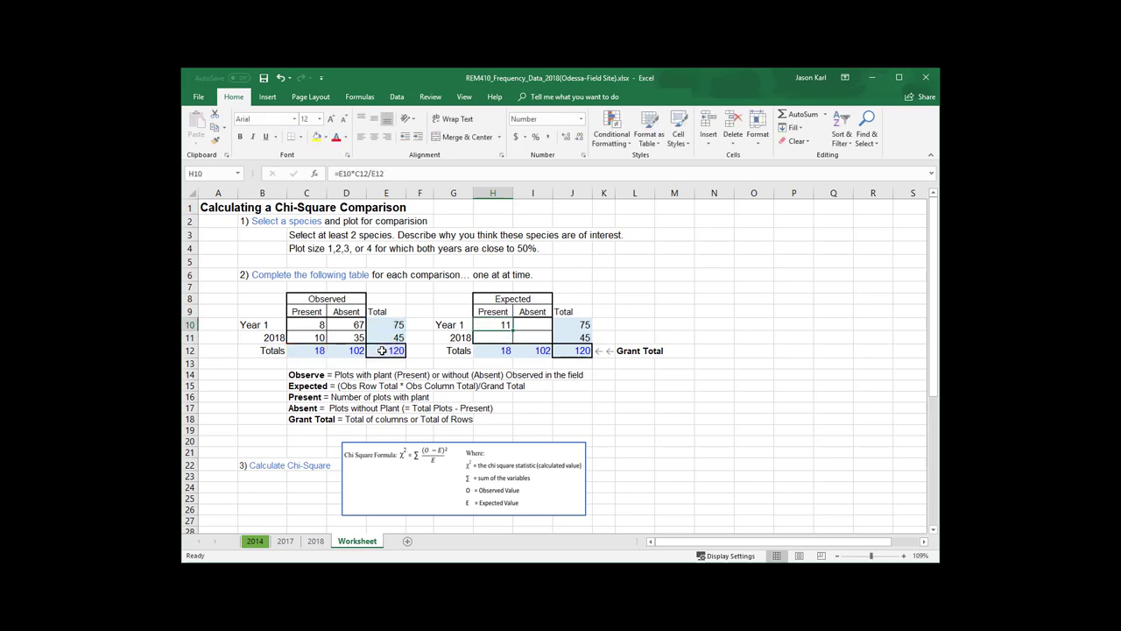
- Enter =E10*D12/E12 in I10, giving 64 expected Year 1 Absent
key("Right")
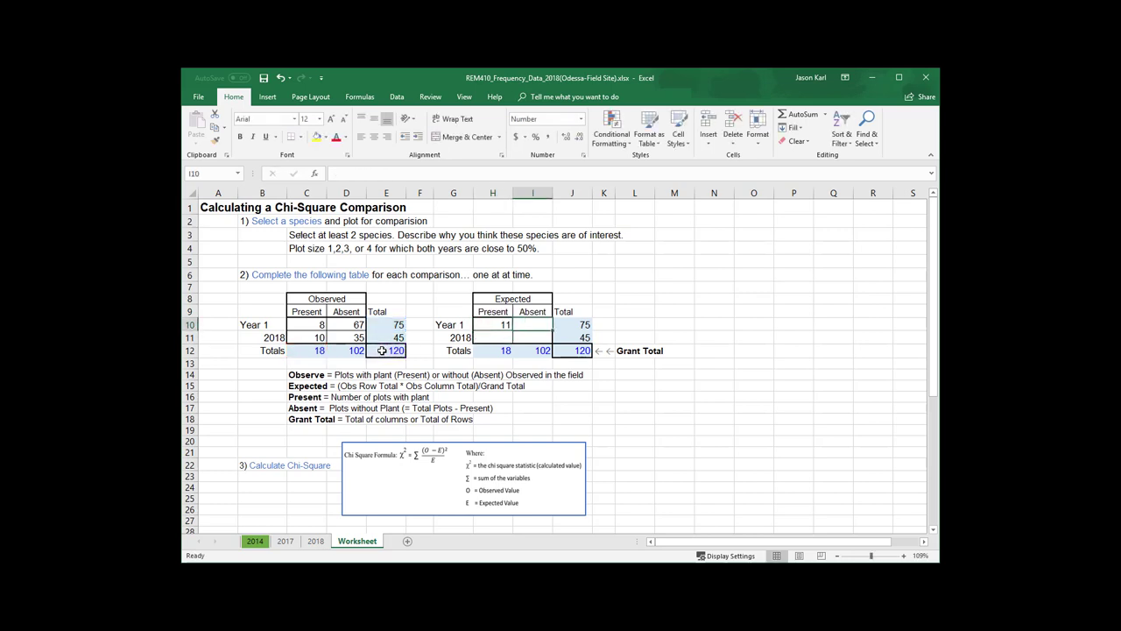
type("=")
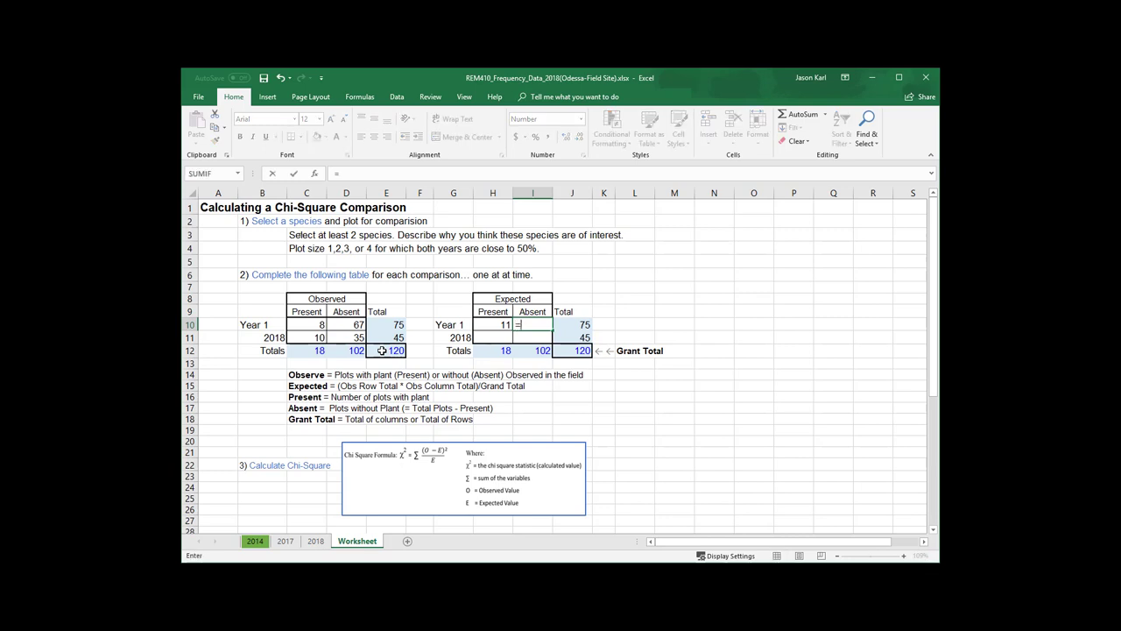
left_click(388, 324)
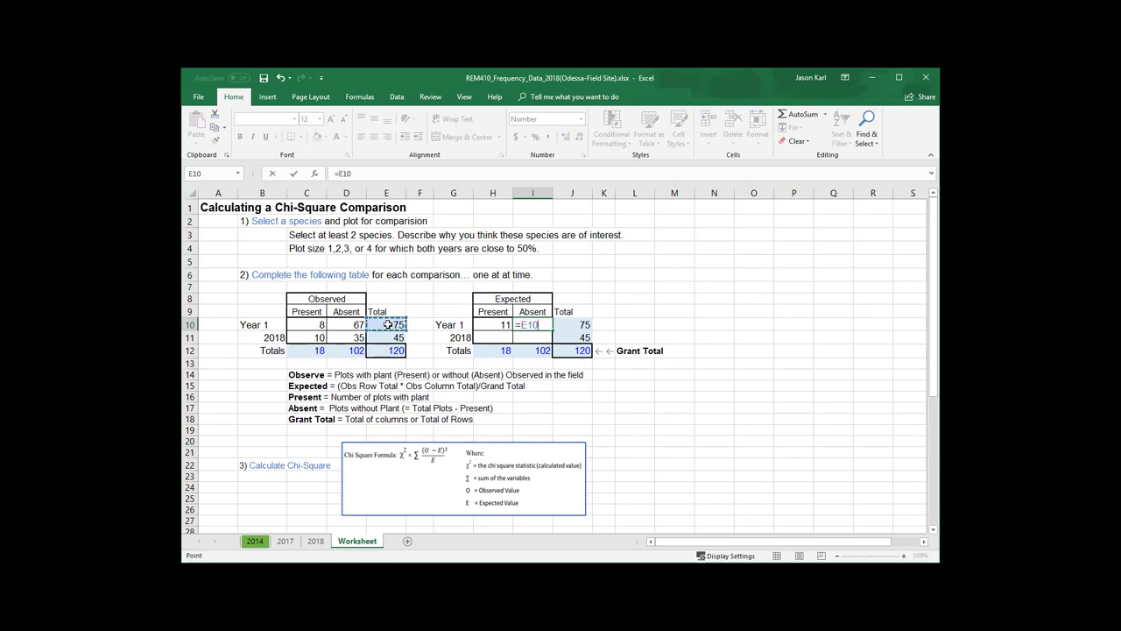
type("*")
left_click(347, 351)
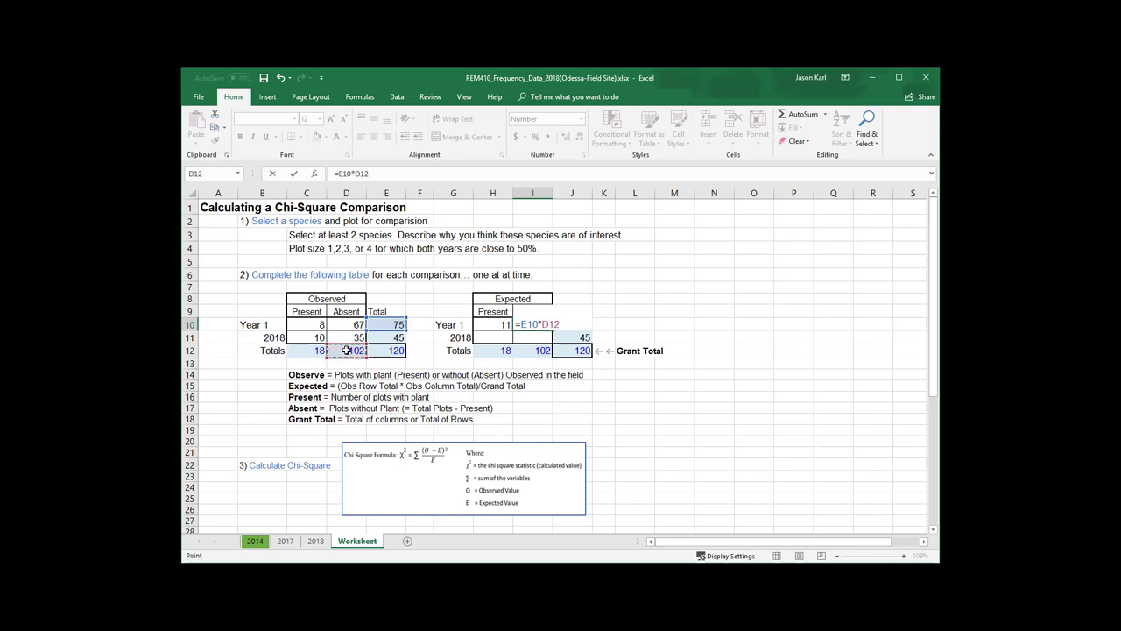
type("/")
left_click(391, 349)
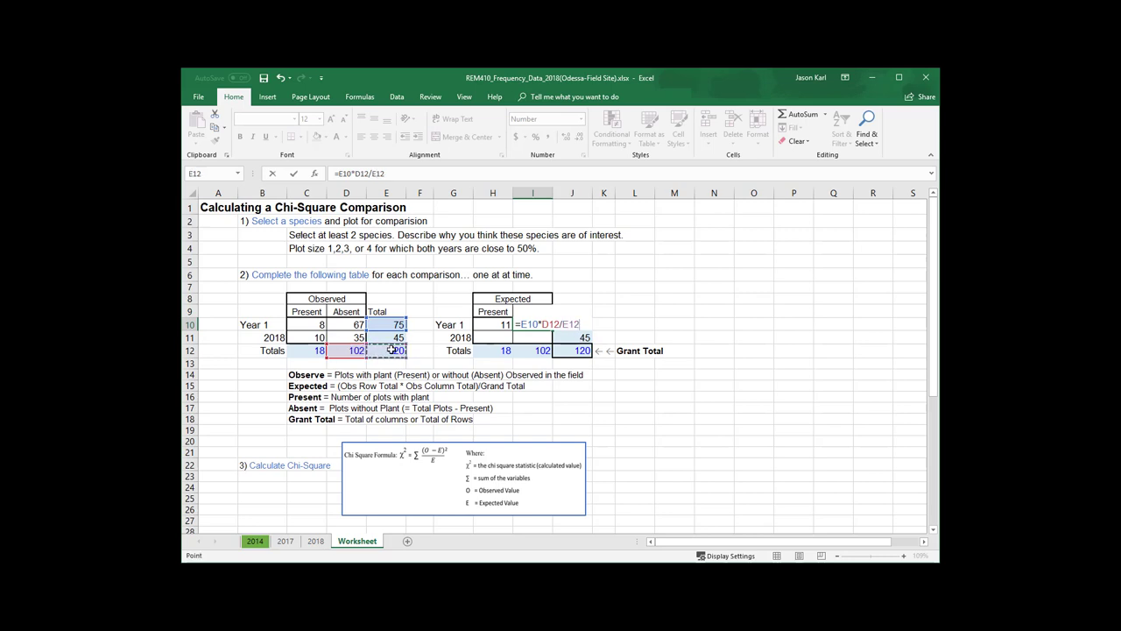
key("Return")
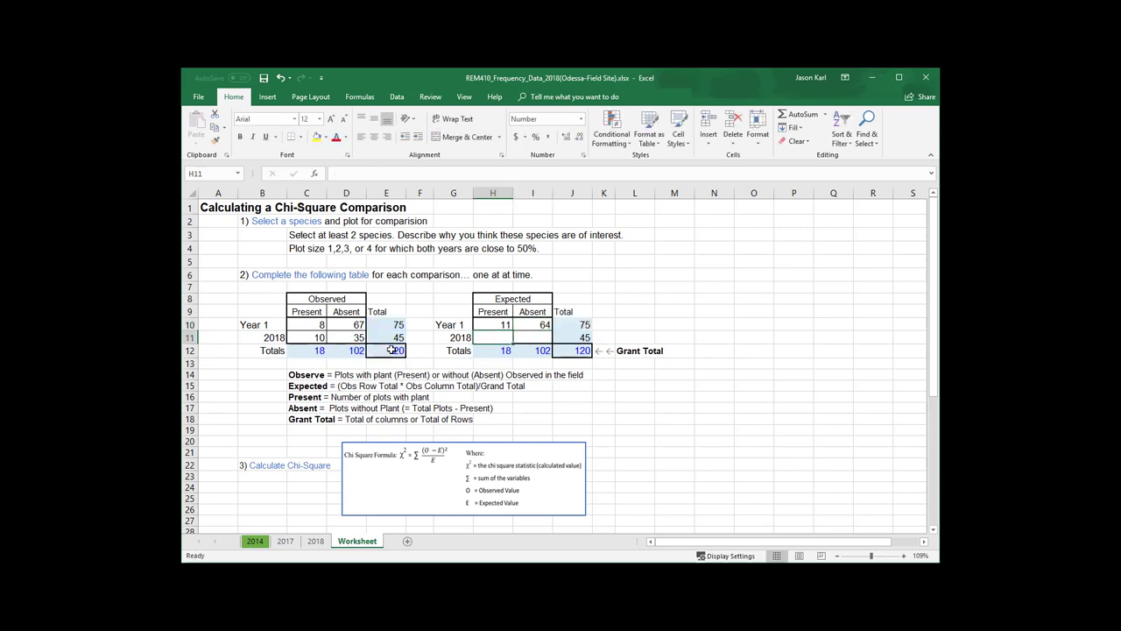
- Enter =E11*C12/E12 in H11, giving 7 expected 2018 Present
type("=")
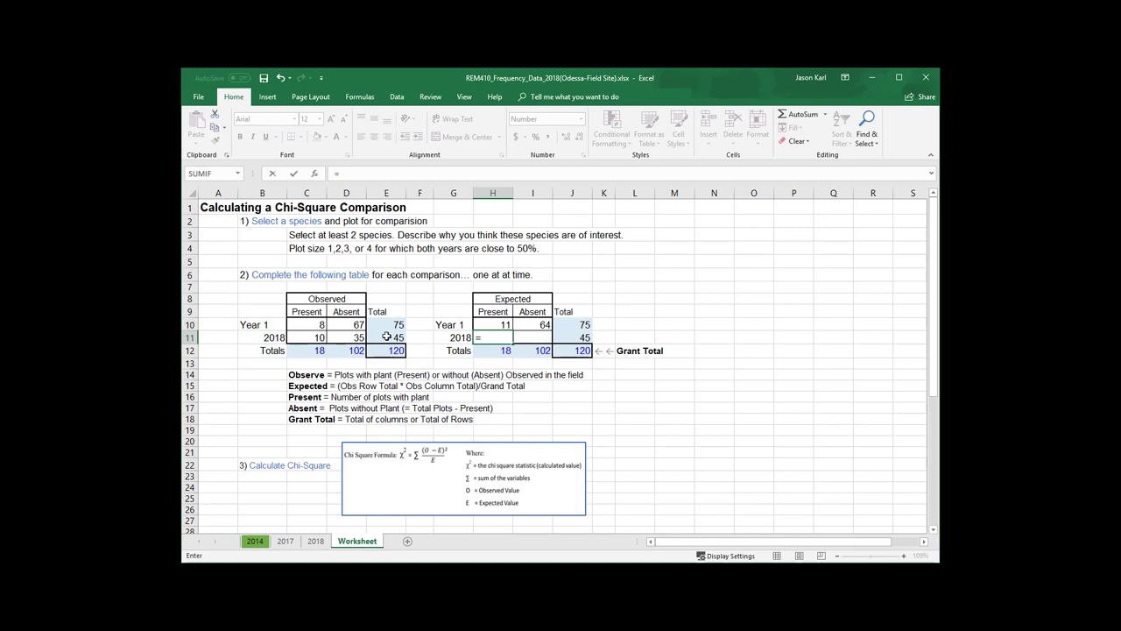
left_click(387, 337)
type("*")
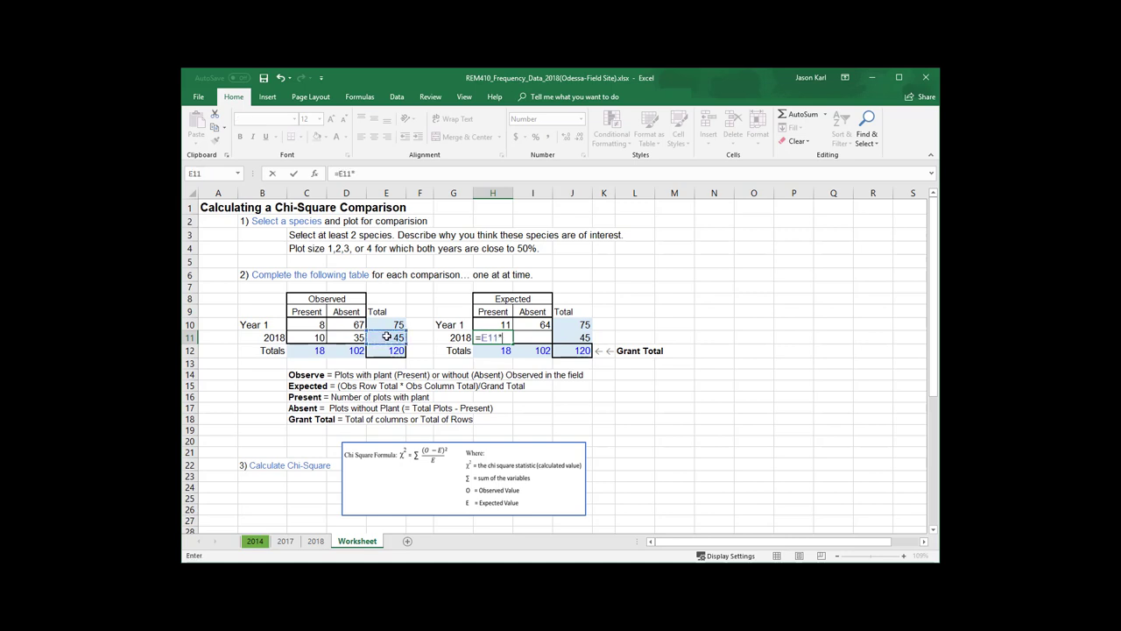
left_click(319, 350)
type("/")
left_click(387, 351)
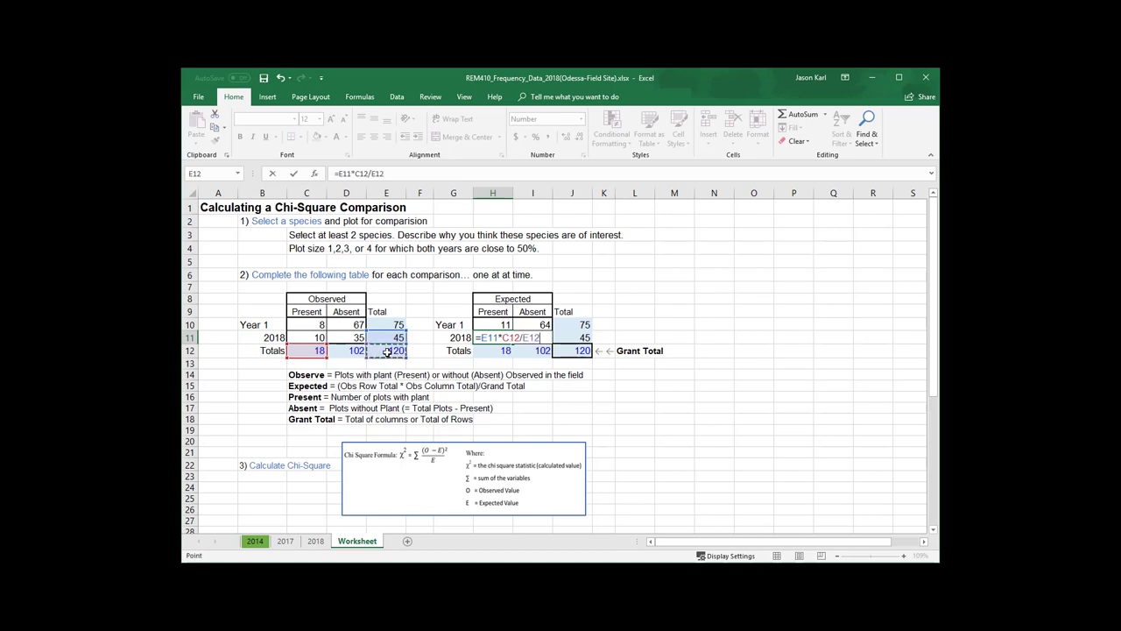
key("Tab")
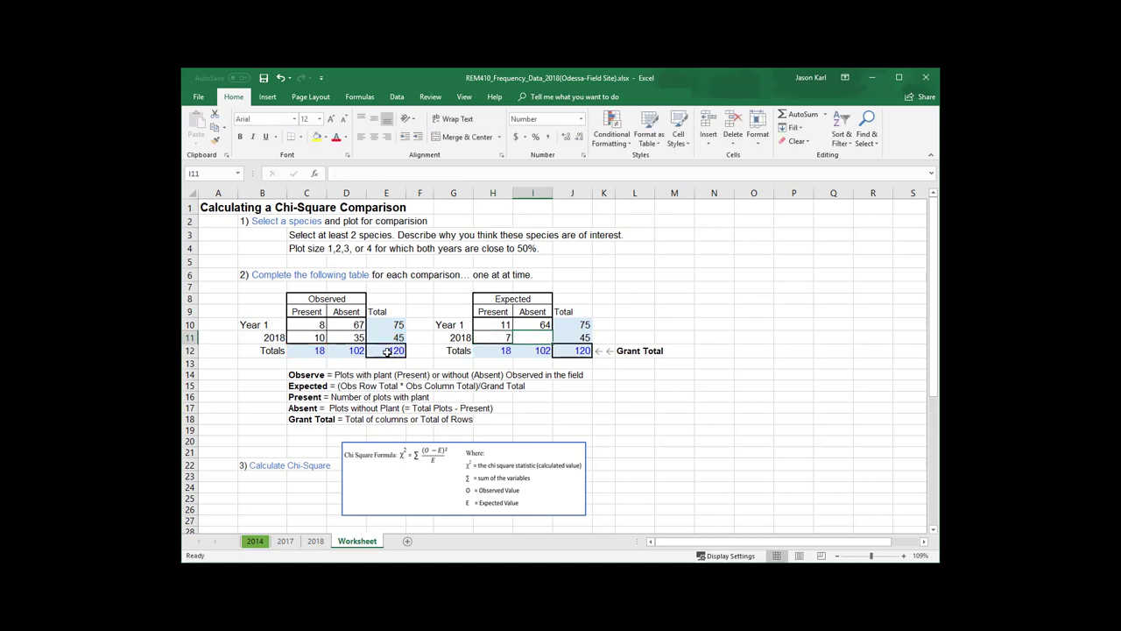
- Enter =E11*D12/E12 in I11, giving 38 expected 2018 Absent
type("=")
left_click(383, 340)
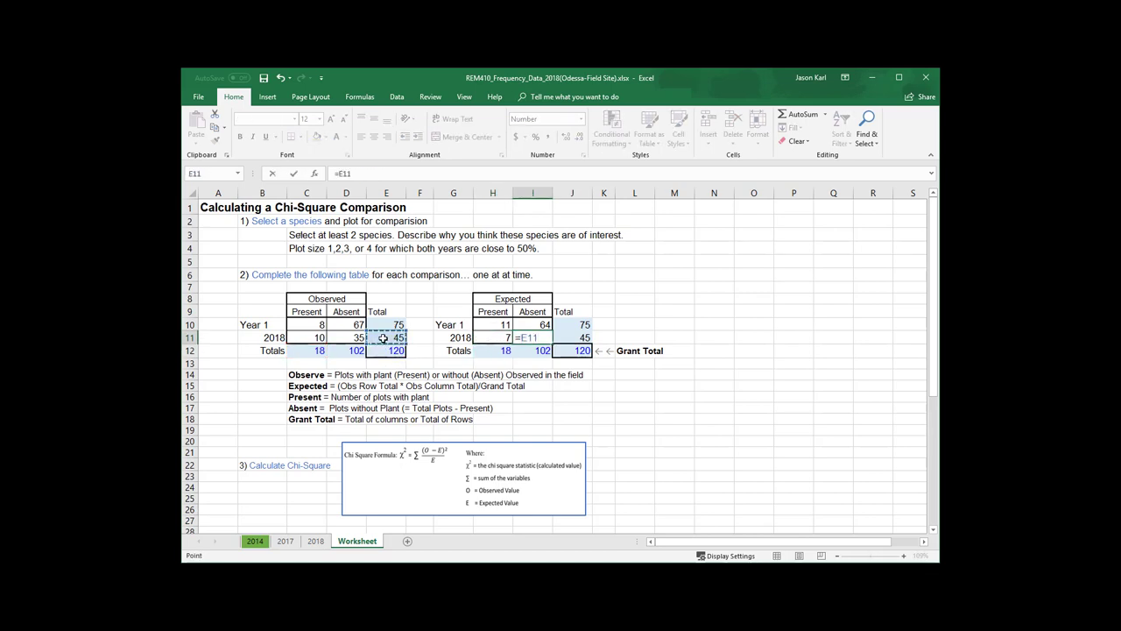
type("*")
left_click(354, 351)
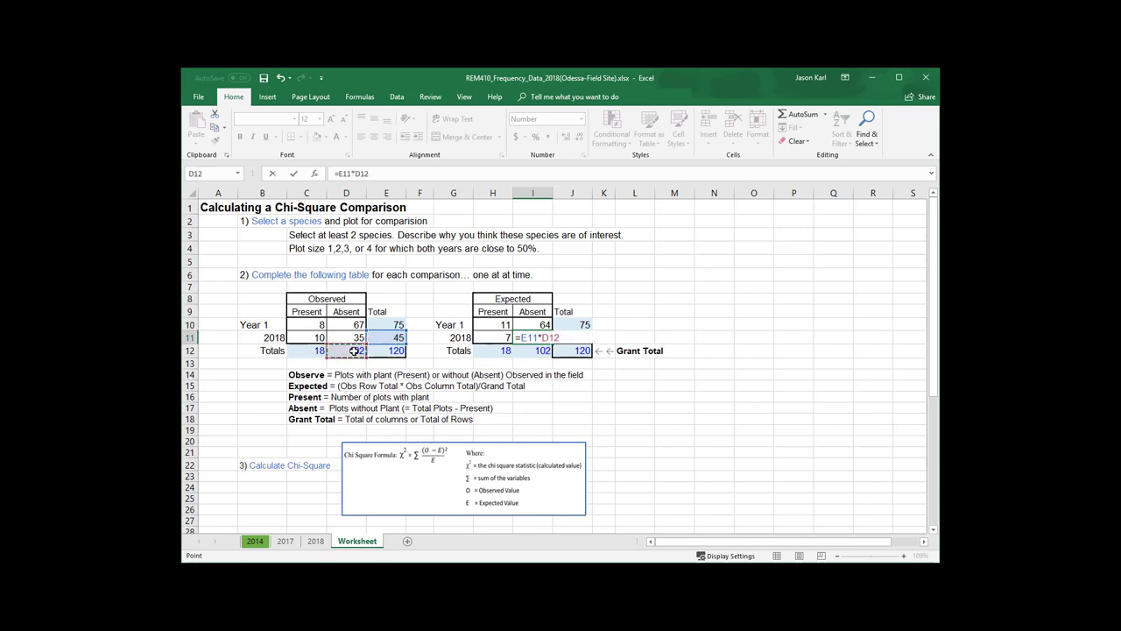
type("/")
left_click(382, 351)
key("Return")
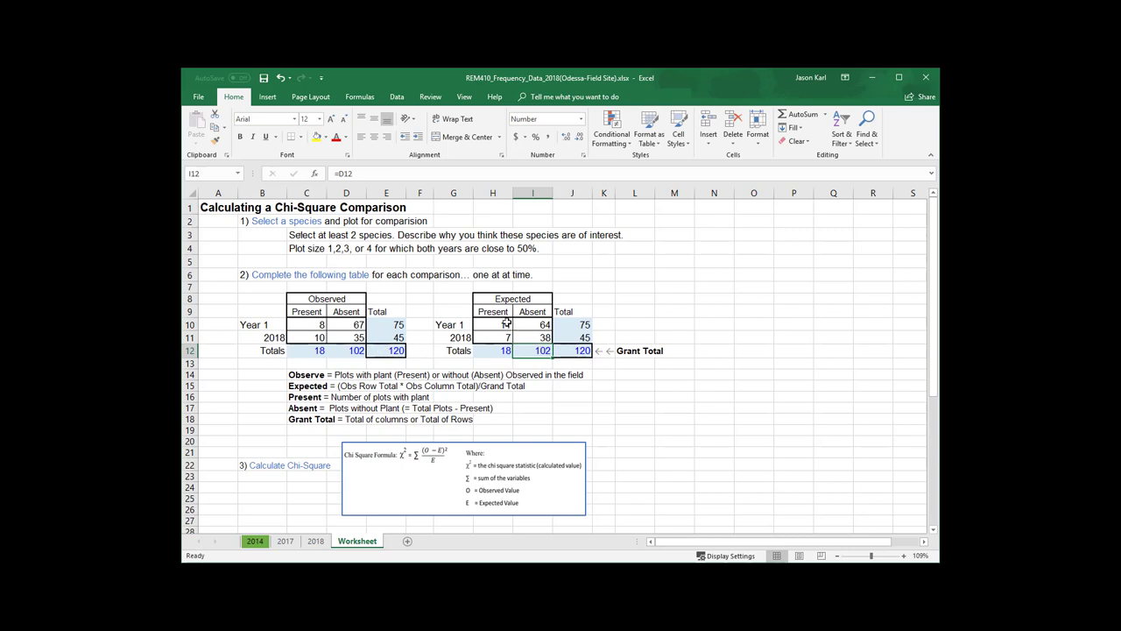
left_click_drag(504, 324, 502, 338)
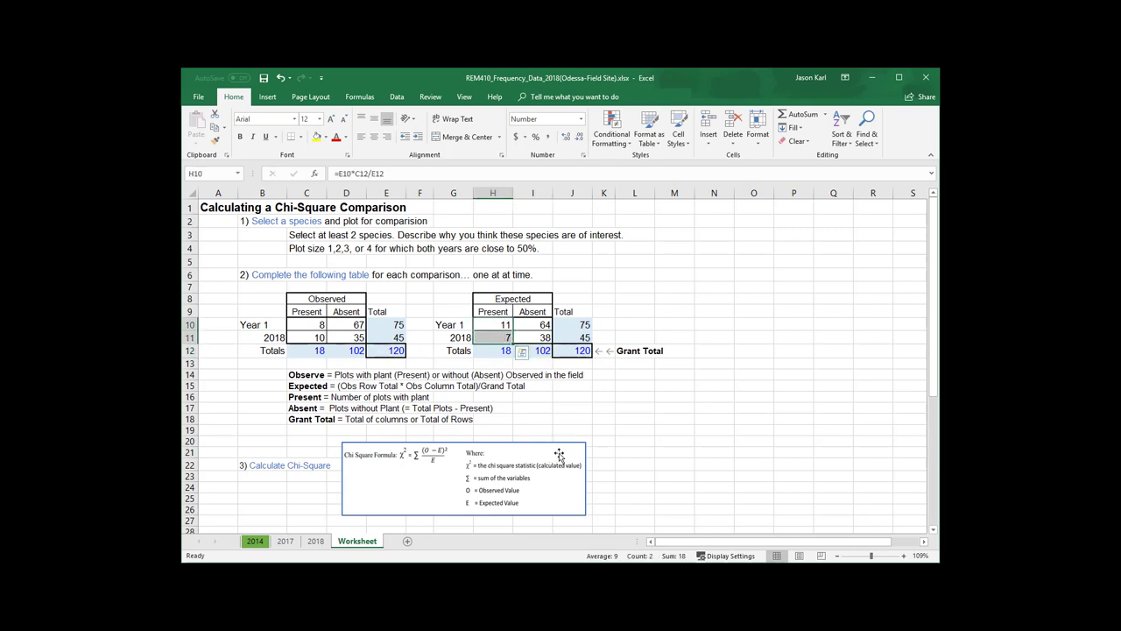
left_click(484, 353)
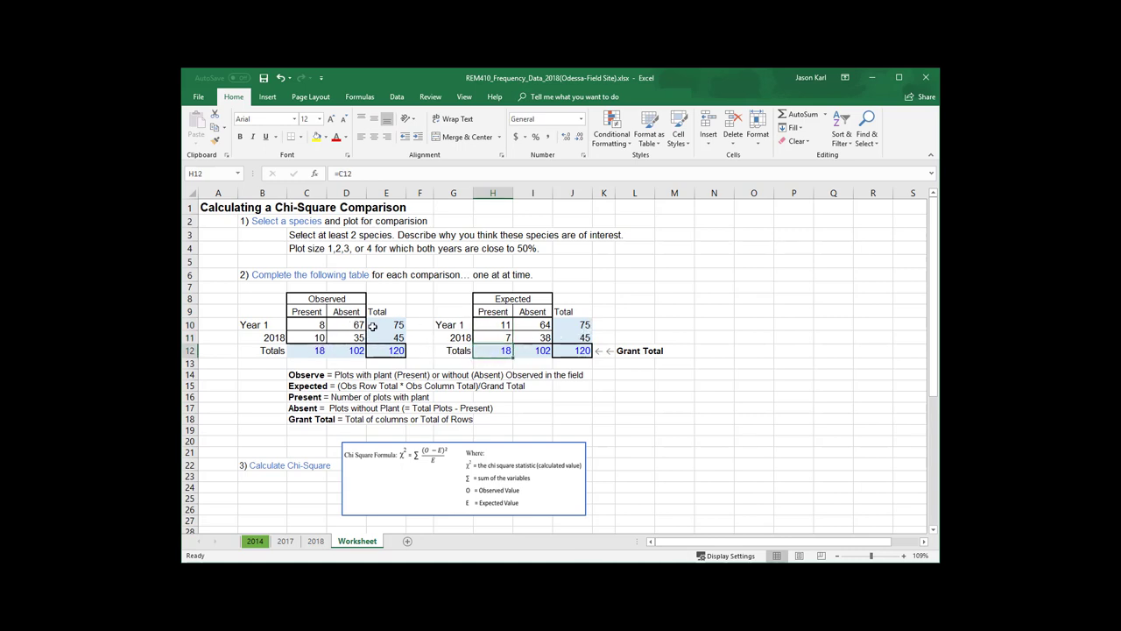
left_click(503, 326)
left_click_drag(521, 336, 525, 338)
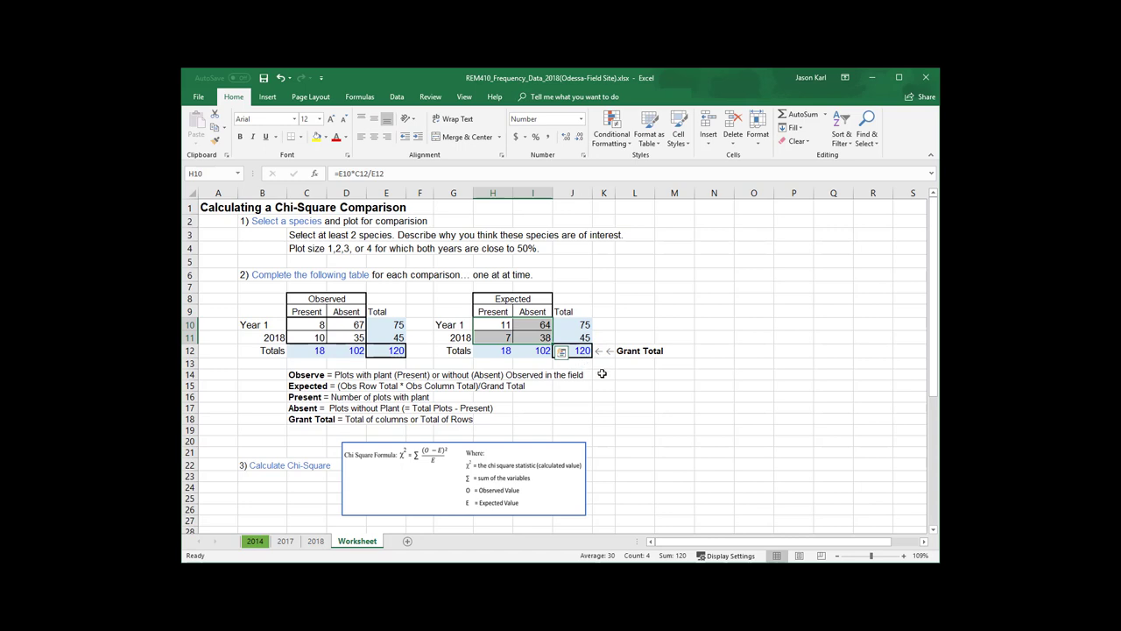
left_click(602, 374)
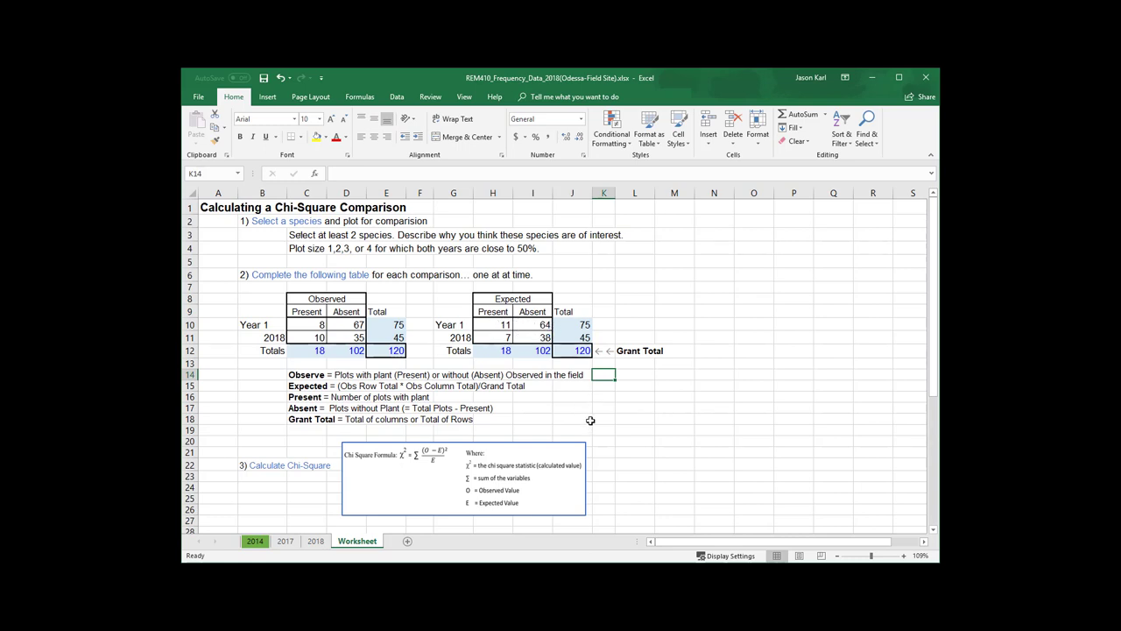
- Enter =(C10-H10)^2/H10 in C30, giving the 0.94 Year 1 Present chi-square term
scroll(589, 421, "down", 3)
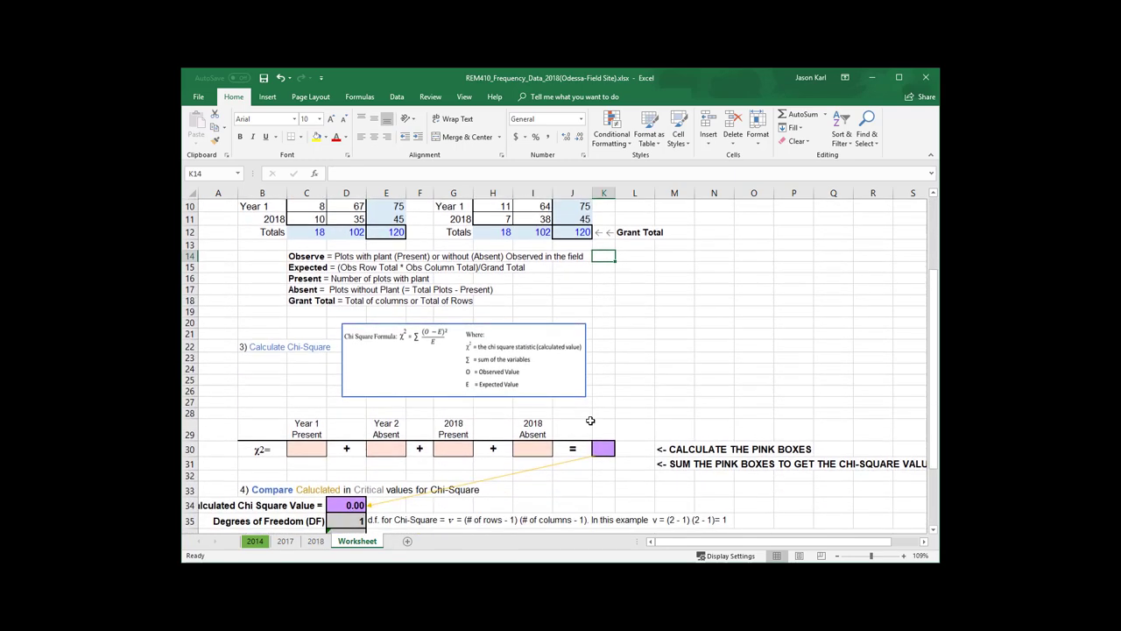
scroll(590, 422, "up", 1)
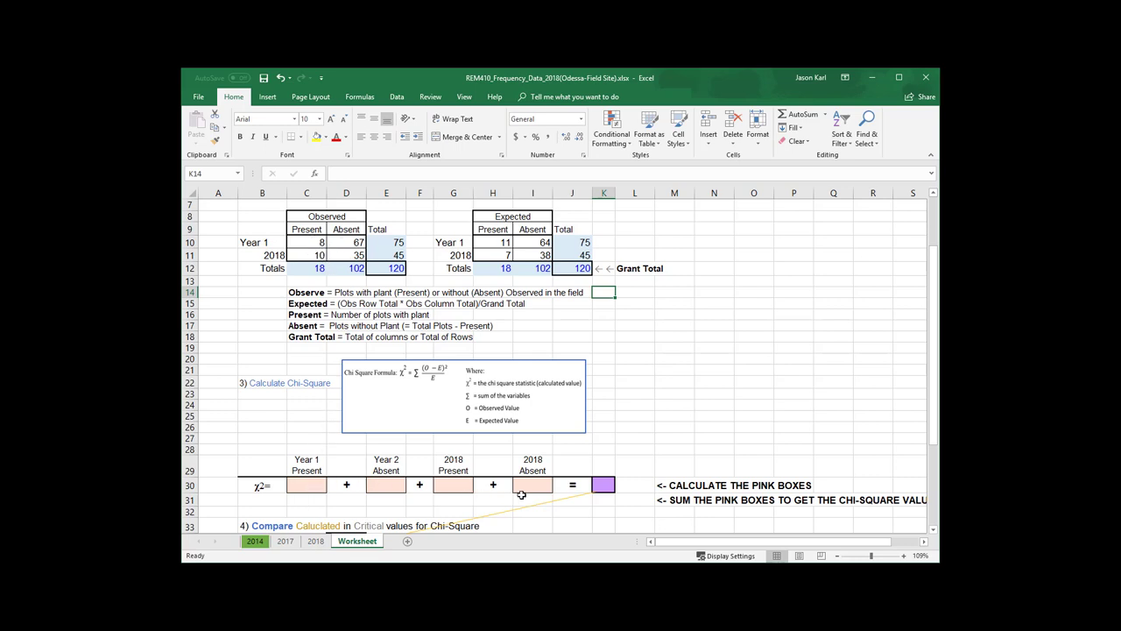
left_click(307, 483)
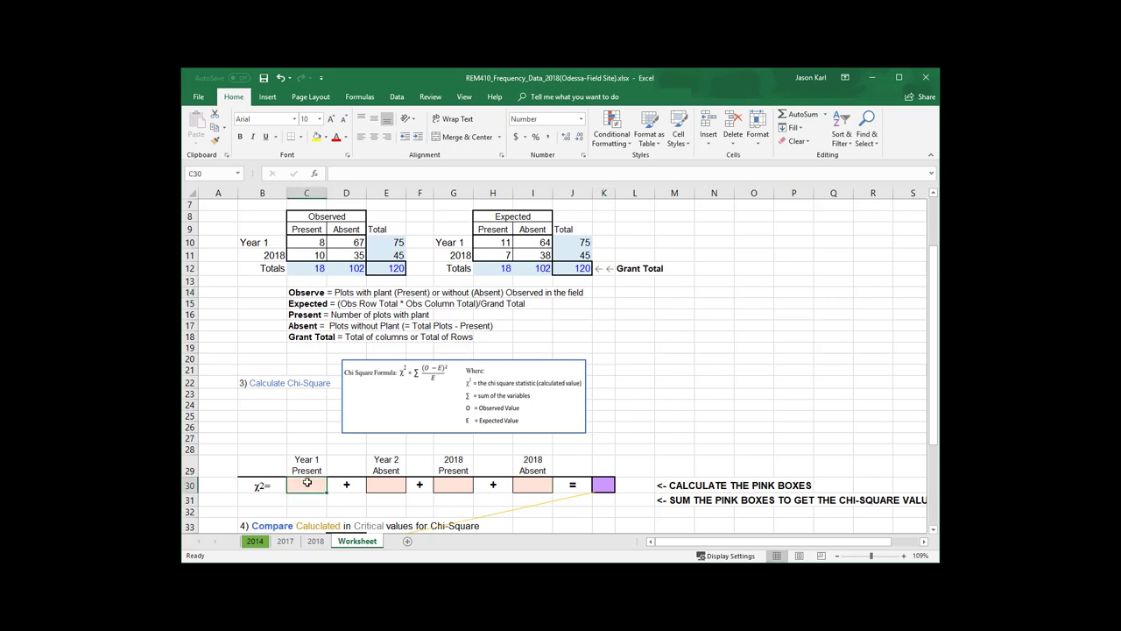
type("=")
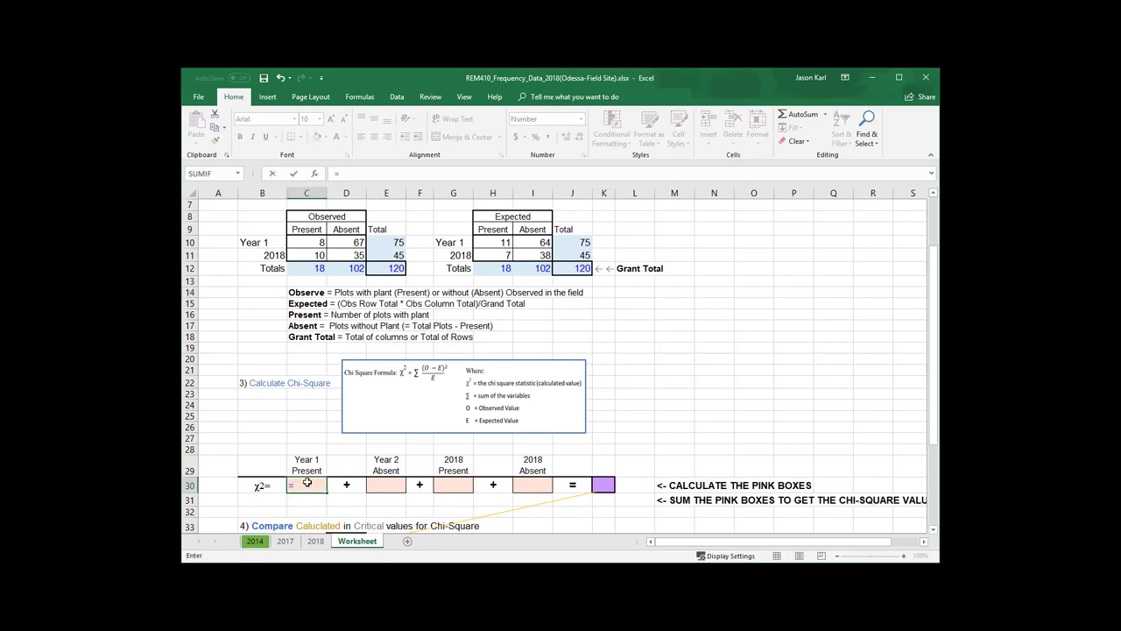
type("(")
left_click(312, 242)
type("-")
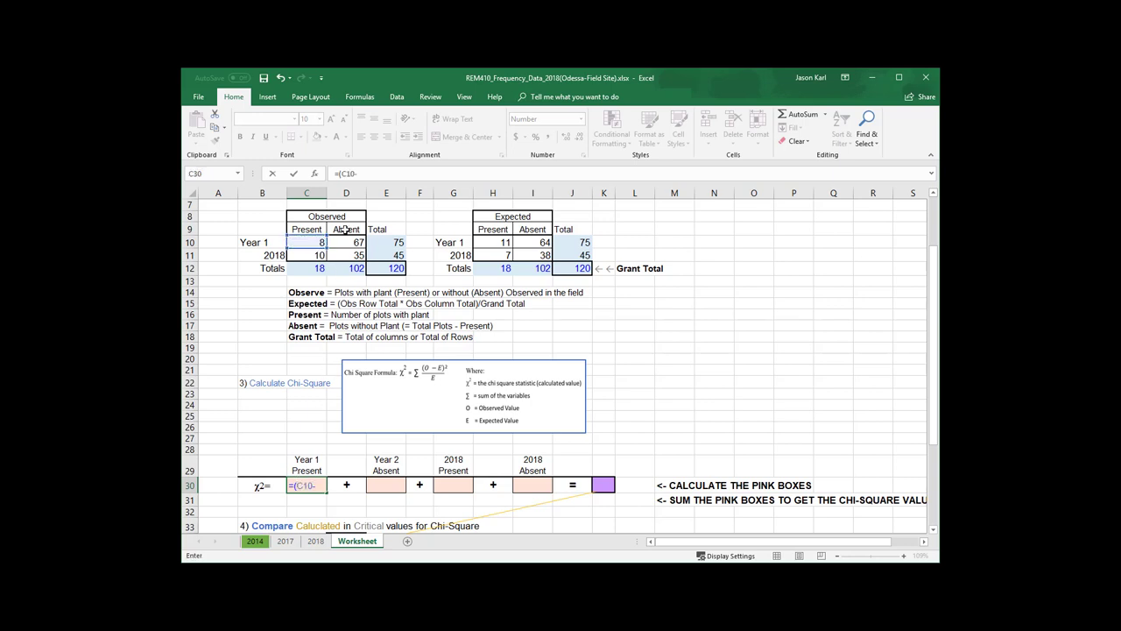
left_click(501, 243)
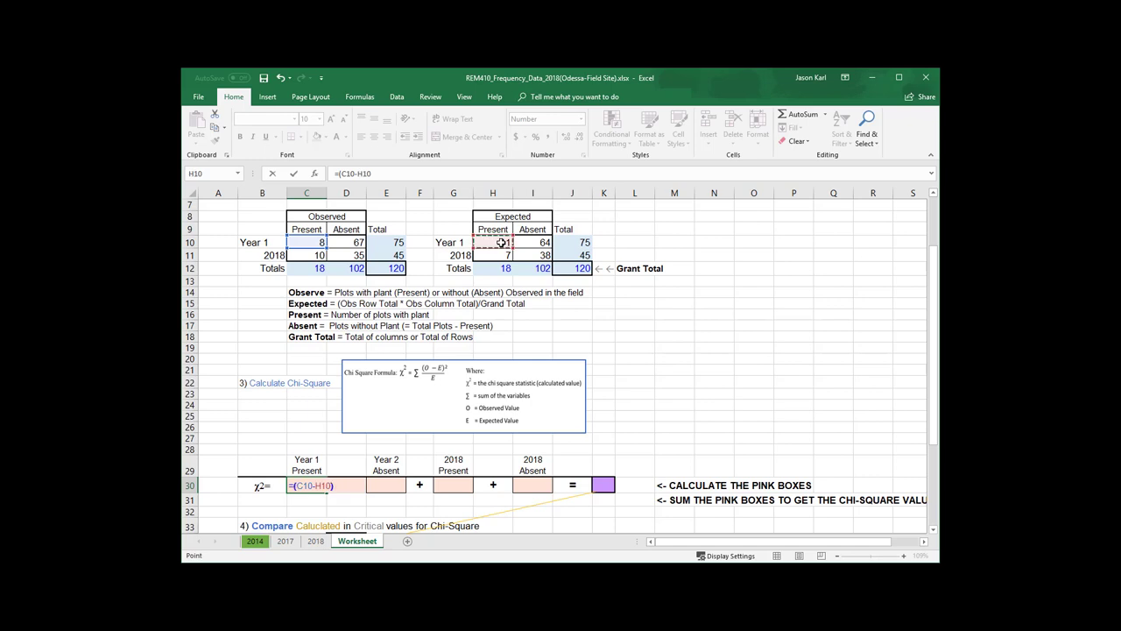
type(")^2/")
left_click(505, 242)
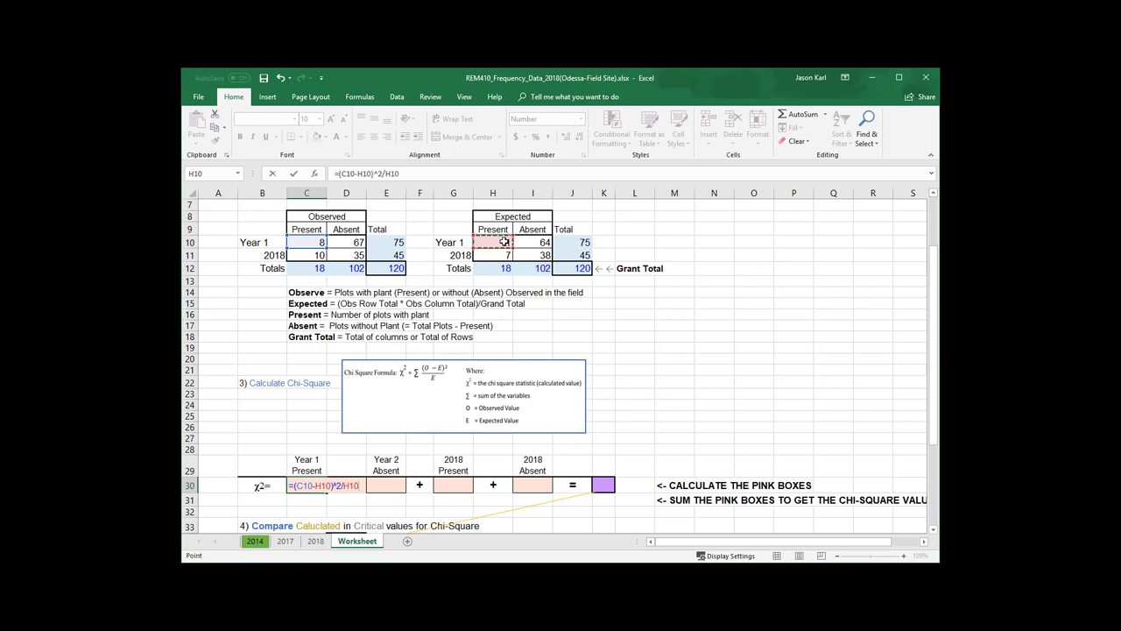
key("ctrl+Return")
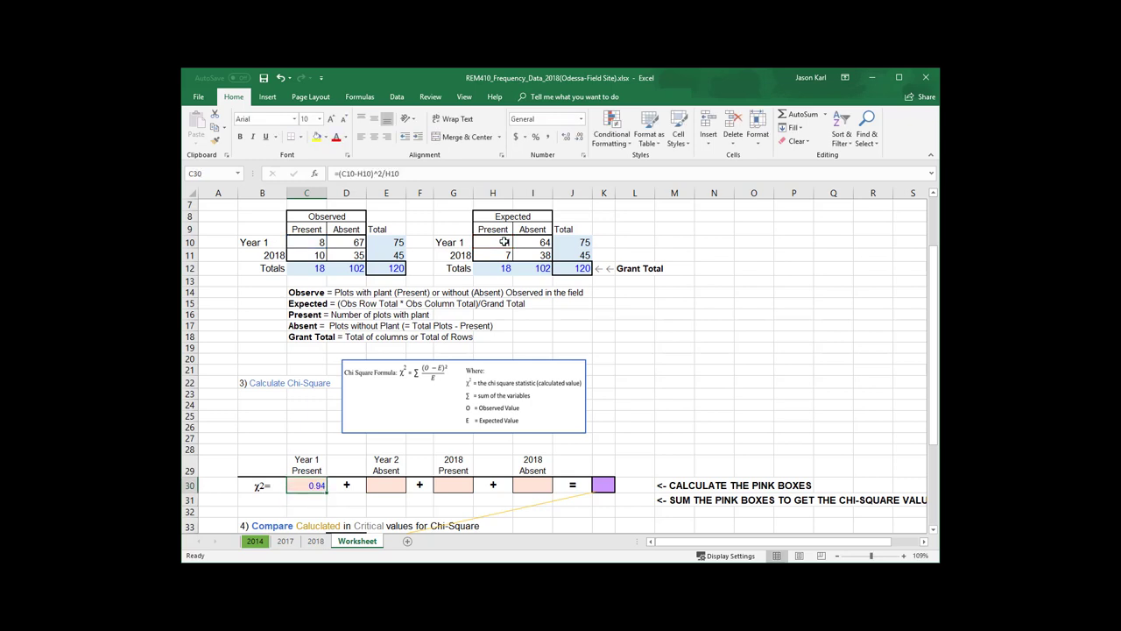
key("Right")
key("Right")
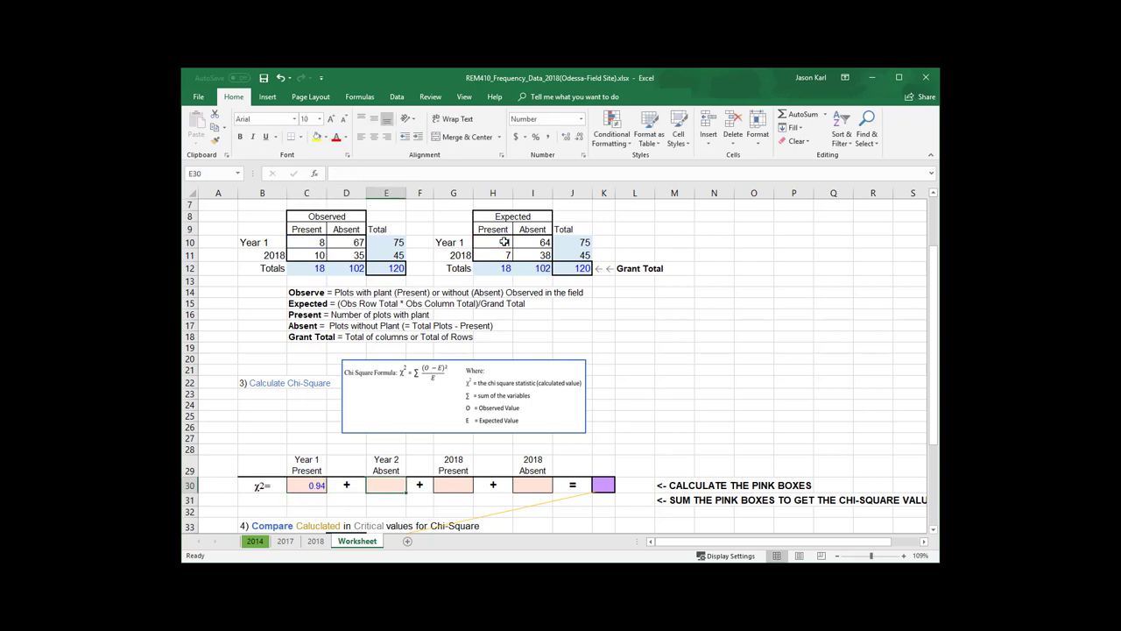
- Enter the Year 1 Absent chi-square term from D10 and I10, giving 0.17
type("=(")
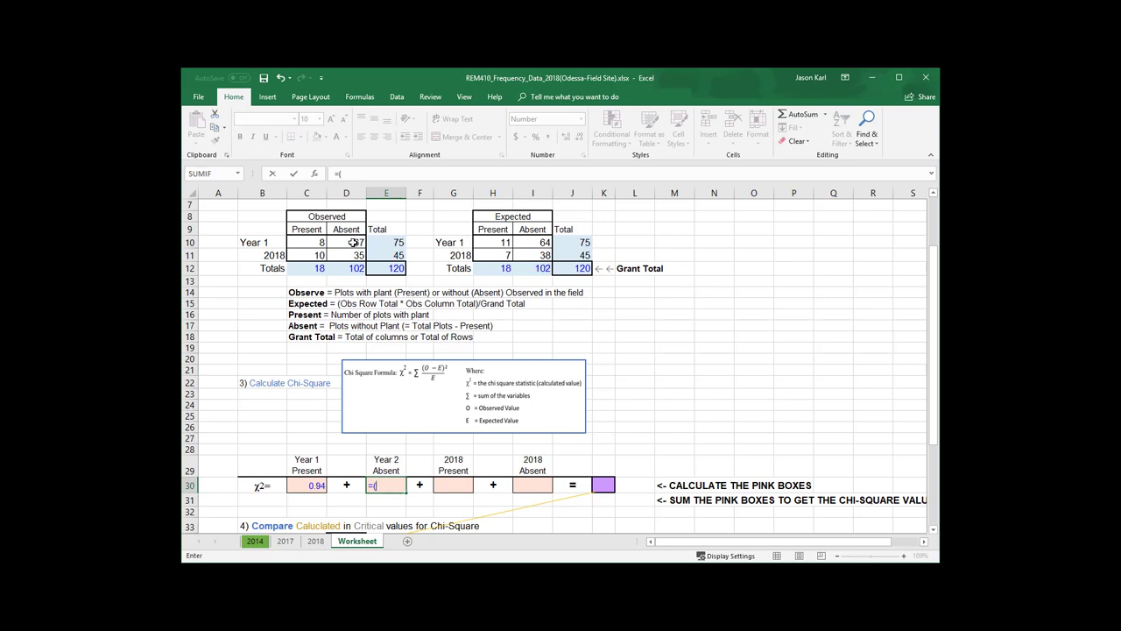
left_click(354, 242)
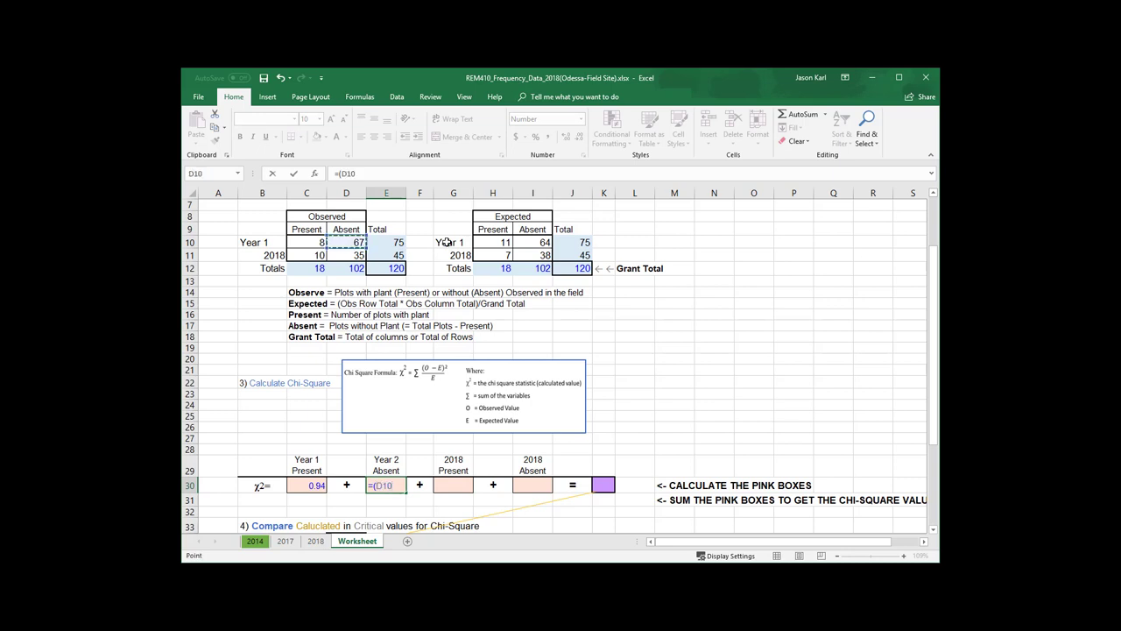
type("-")
left_click(536, 242)
type(")")
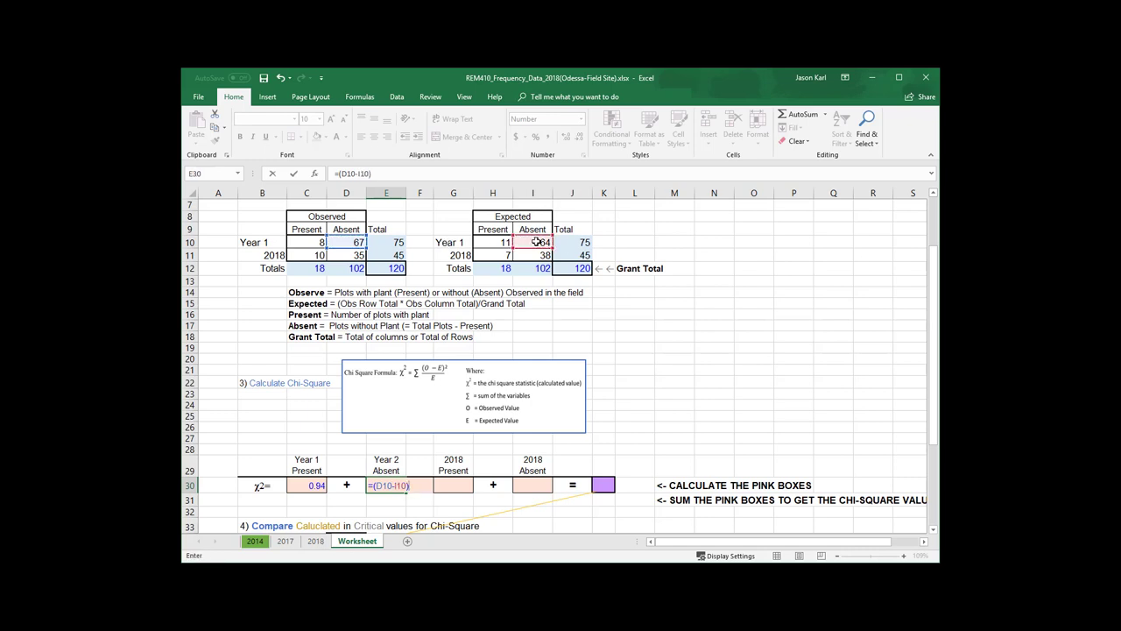
type("^2/")
left_click(536, 241)
key("ctrl+Return")
key("Right")
key("Right")
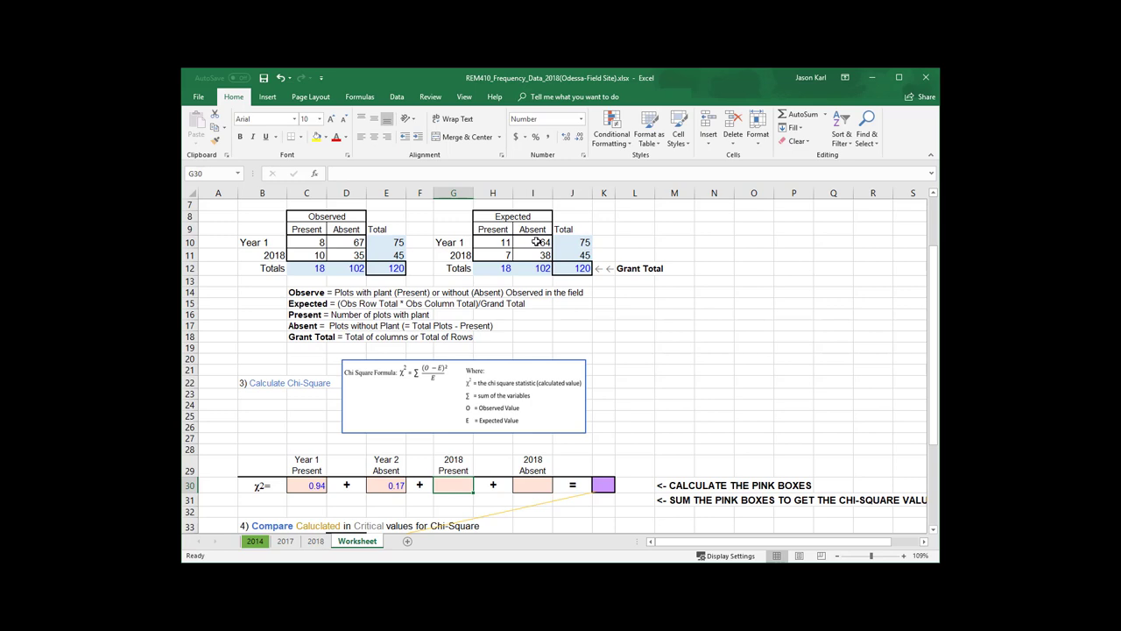
- Enter =(C11-H11)^2/H11 in G30, giving the 1.56 2018 Present term
type("=(")
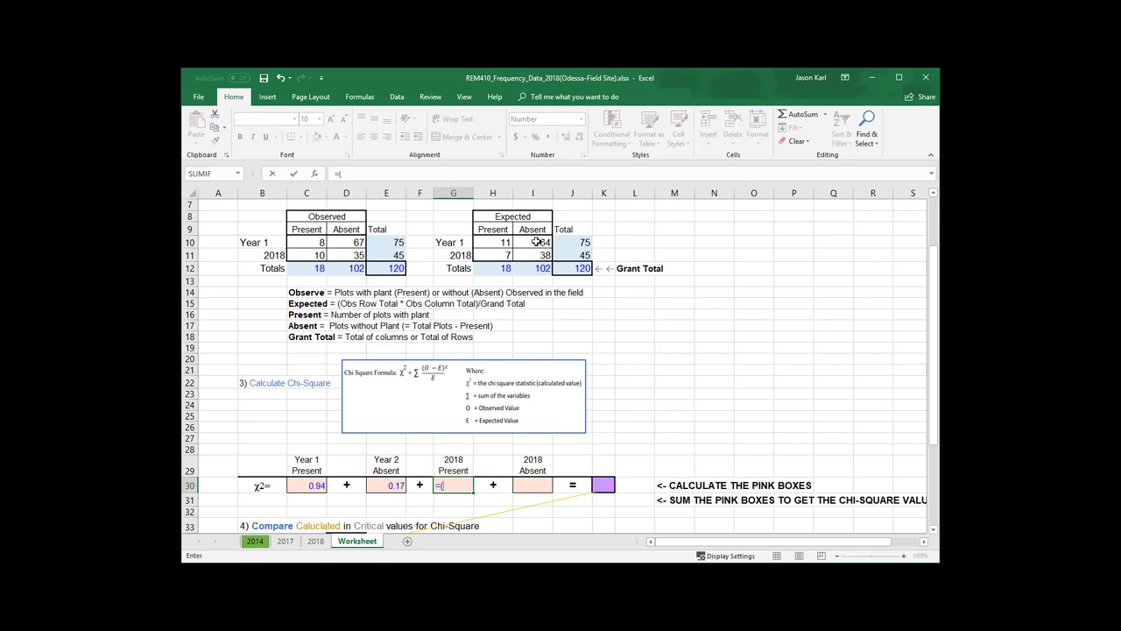
left_click(307, 255)
type("-")
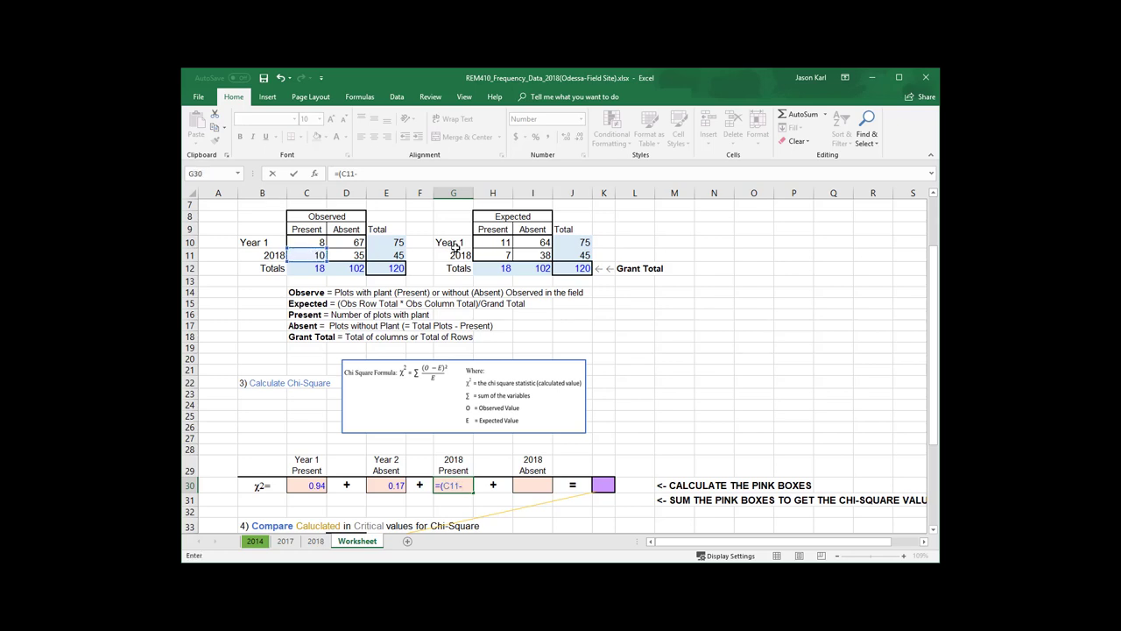
left_click(493, 255)
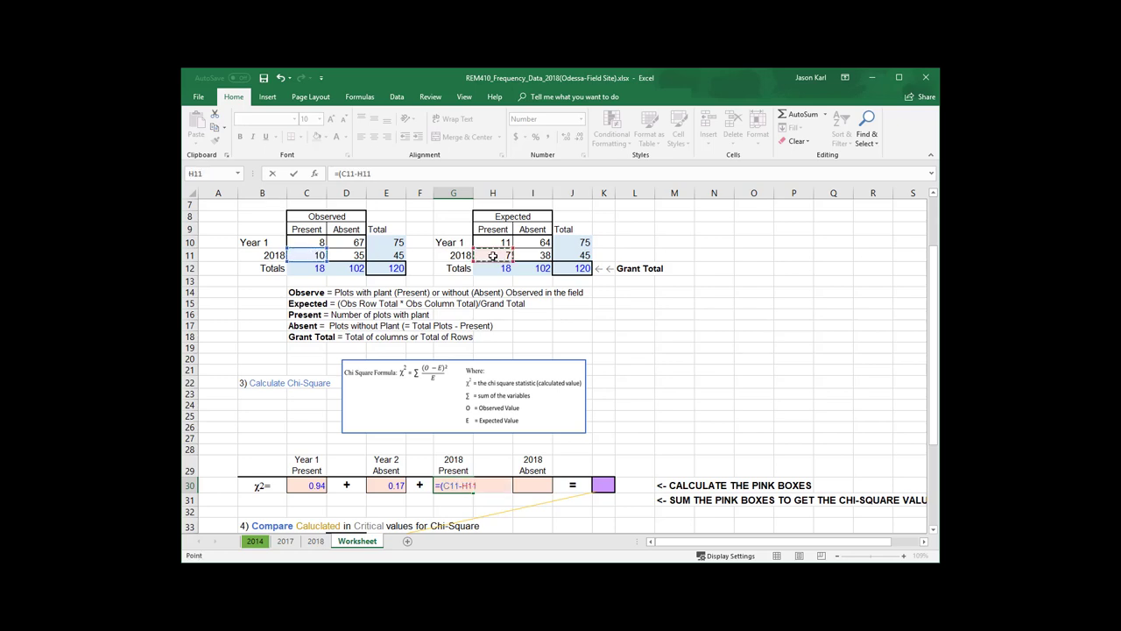
type(")^2/")
left_click(493, 254)
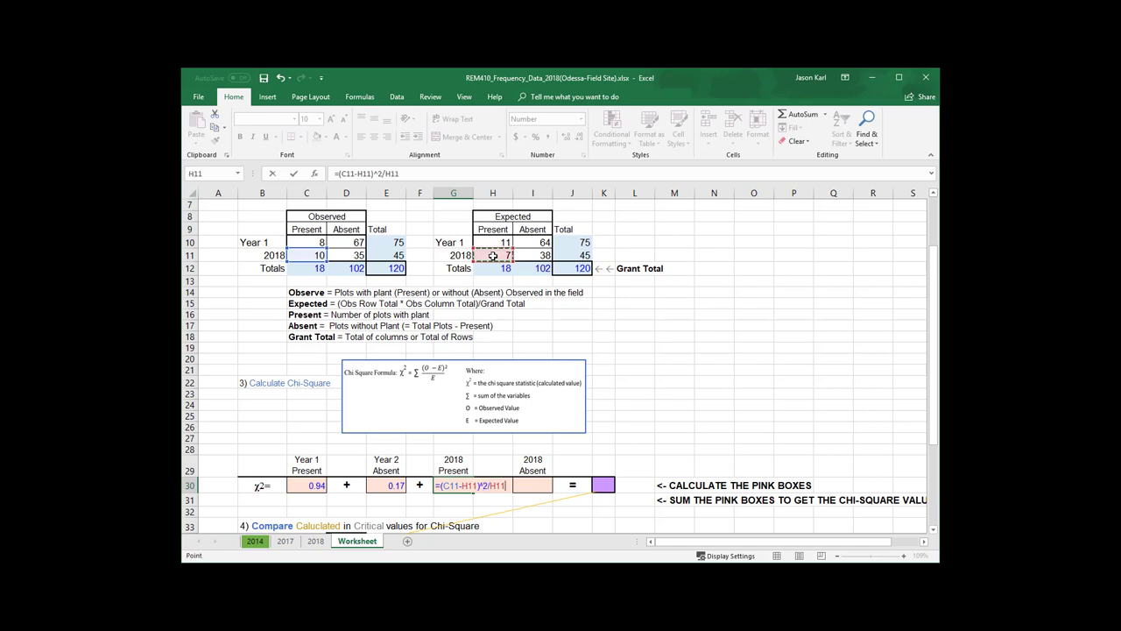
key("Tab")
key("Tab")
- Enter =(D11-I11)^2/I11 in I30, giving the 0.28 2018 Absent term
type("=")
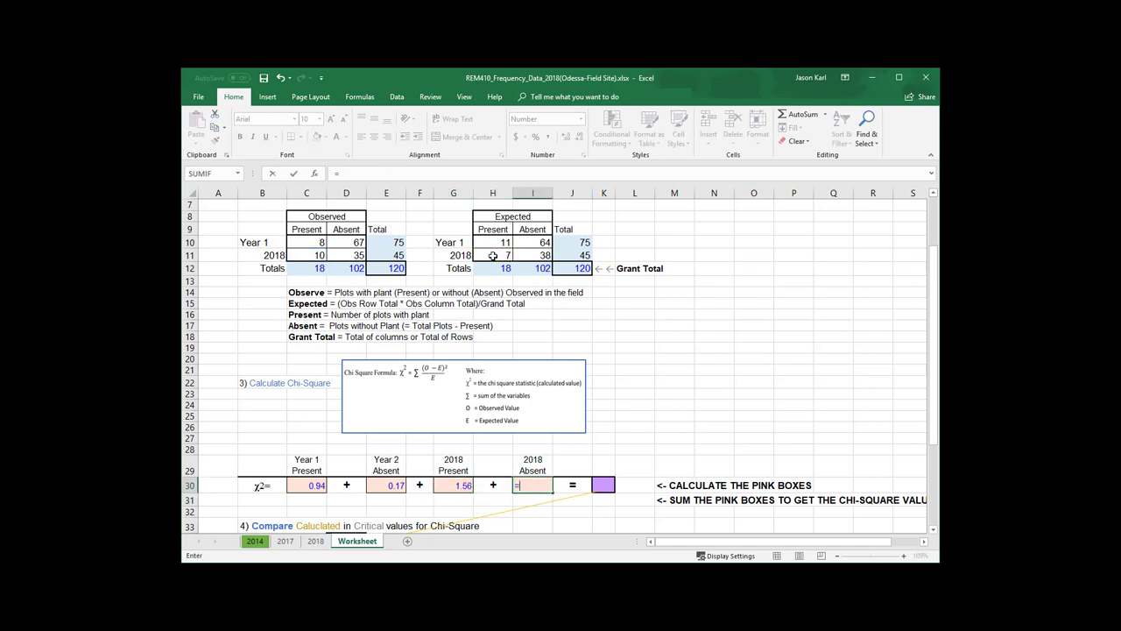
left_click(353, 255)
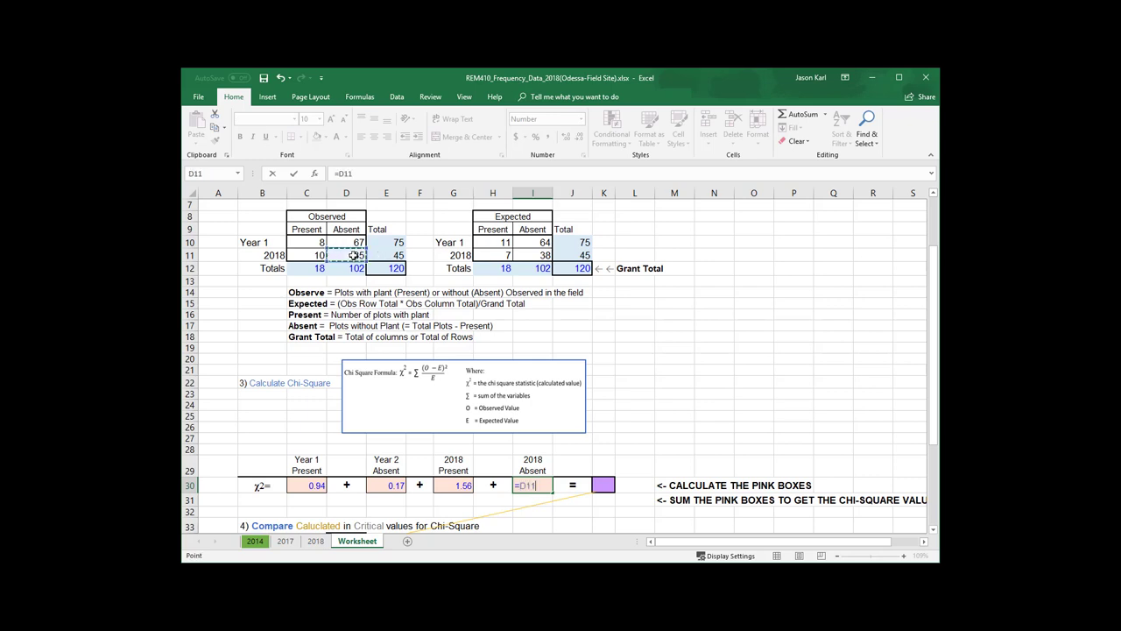
type("-")
key("BackSpace")
key("BackSpace")
key("BackSpace")
key("BackSpace")
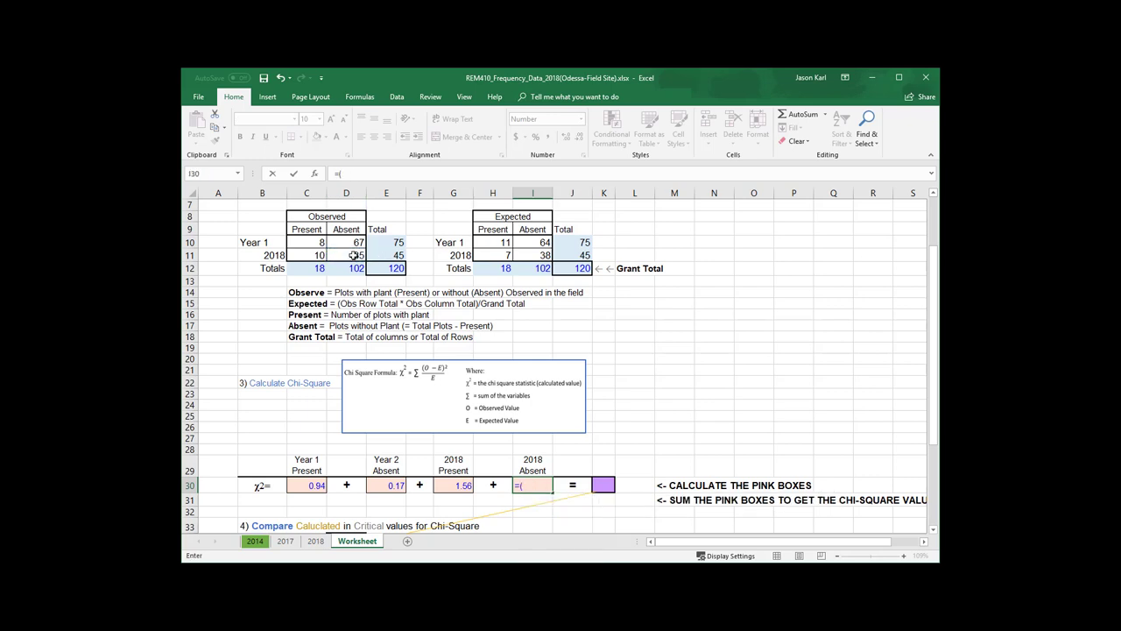
type("(")
left_click(353, 255)
type("-")
left_click(524, 256)
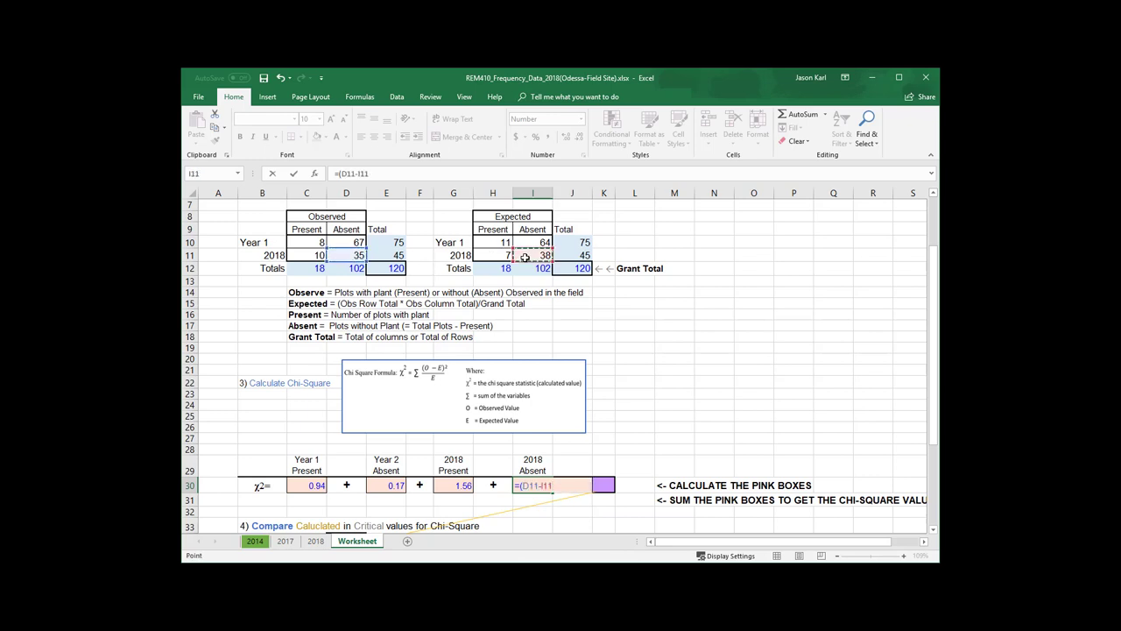
type(")^2/")
left_click(524, 256)
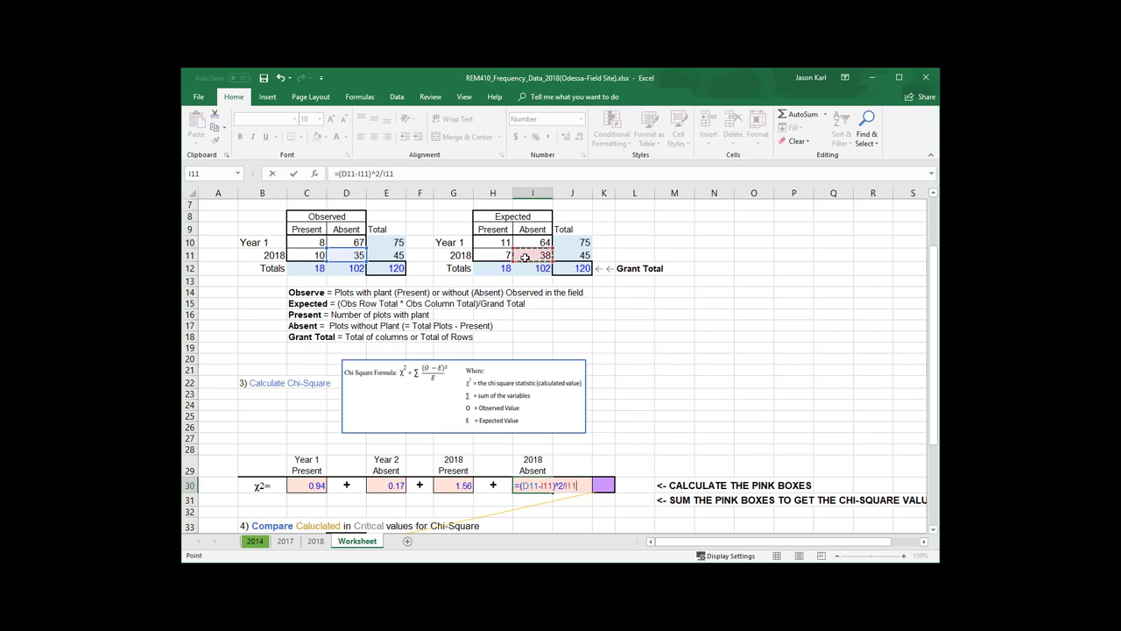
key("Return")
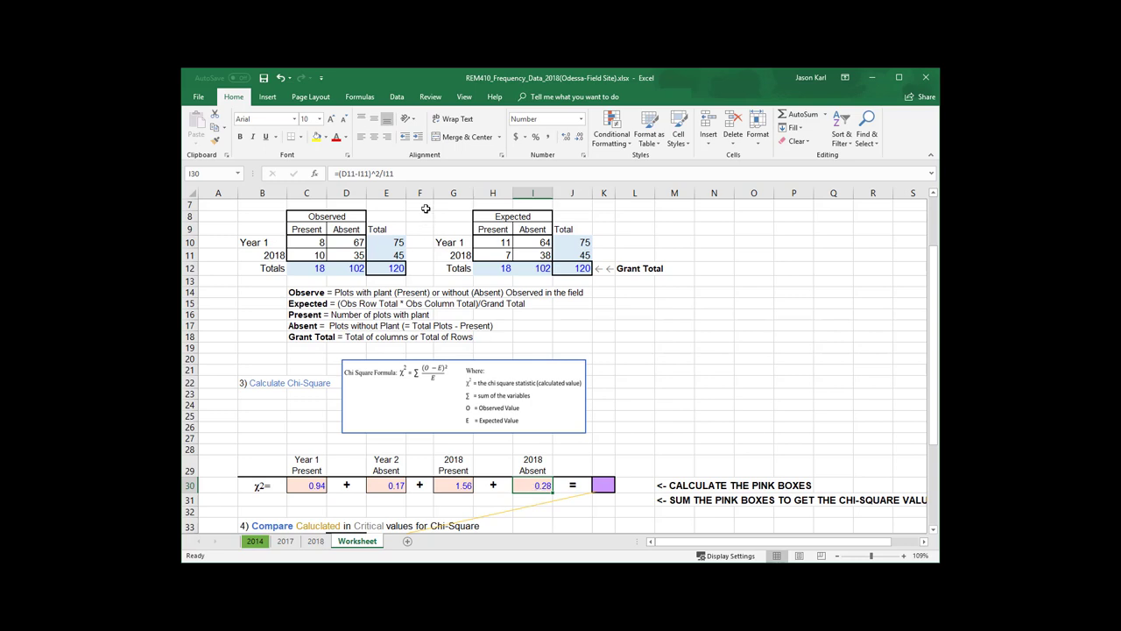
- Review the formulas of all four pink chi-square terms in the formula bar
left_click(420, 175)
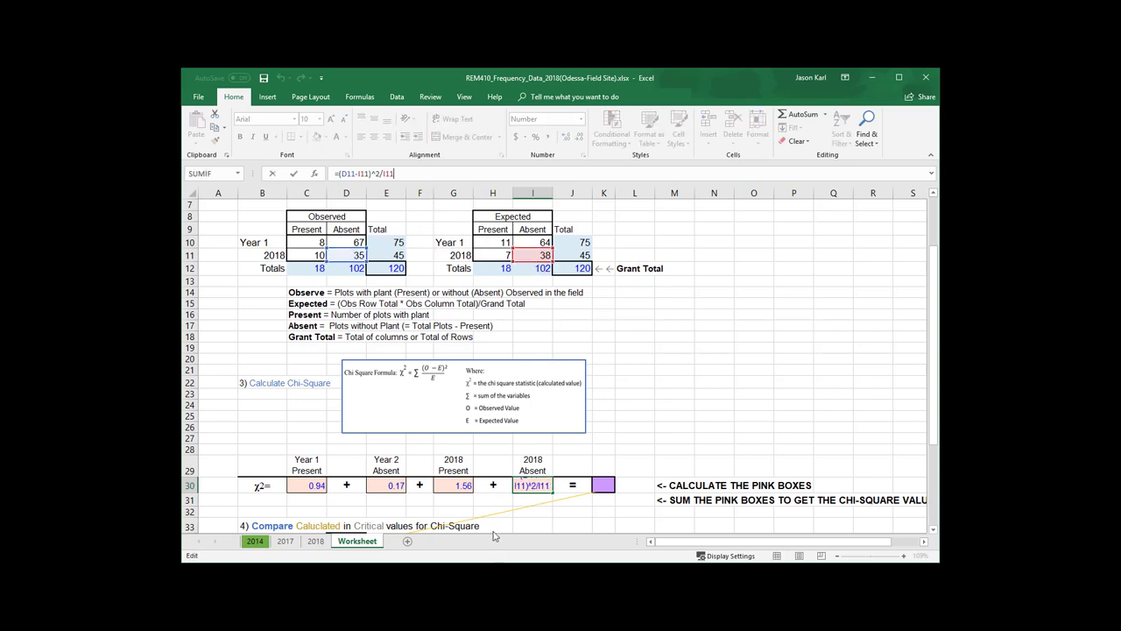
left_click(449, 481)
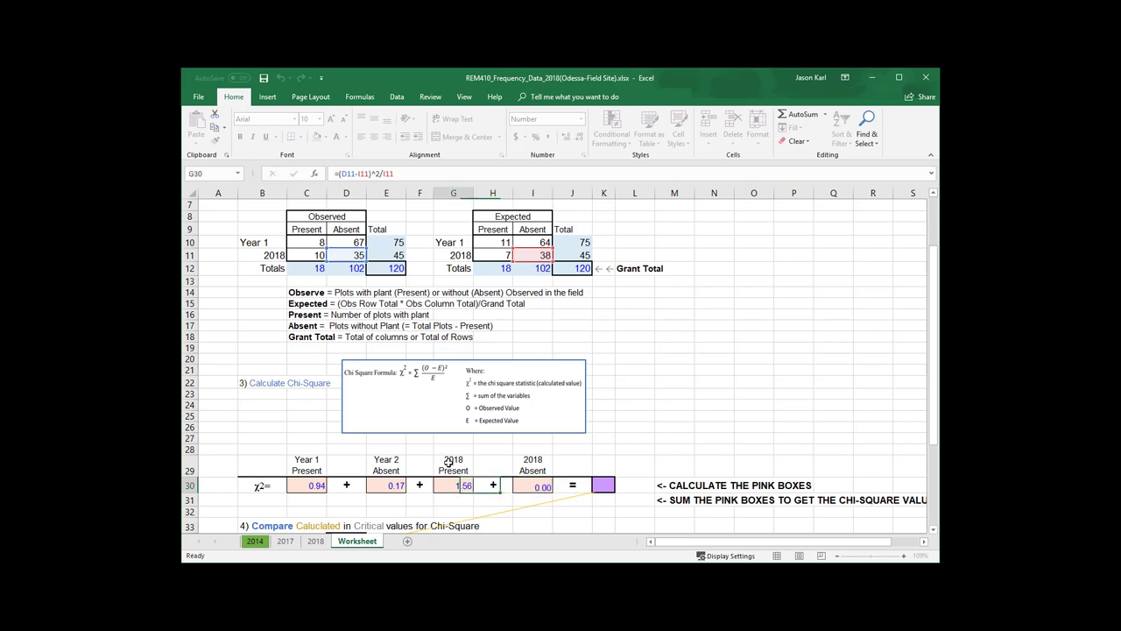
left_click(417, 174)
left_click(385, 484)
left_click(400, 173)
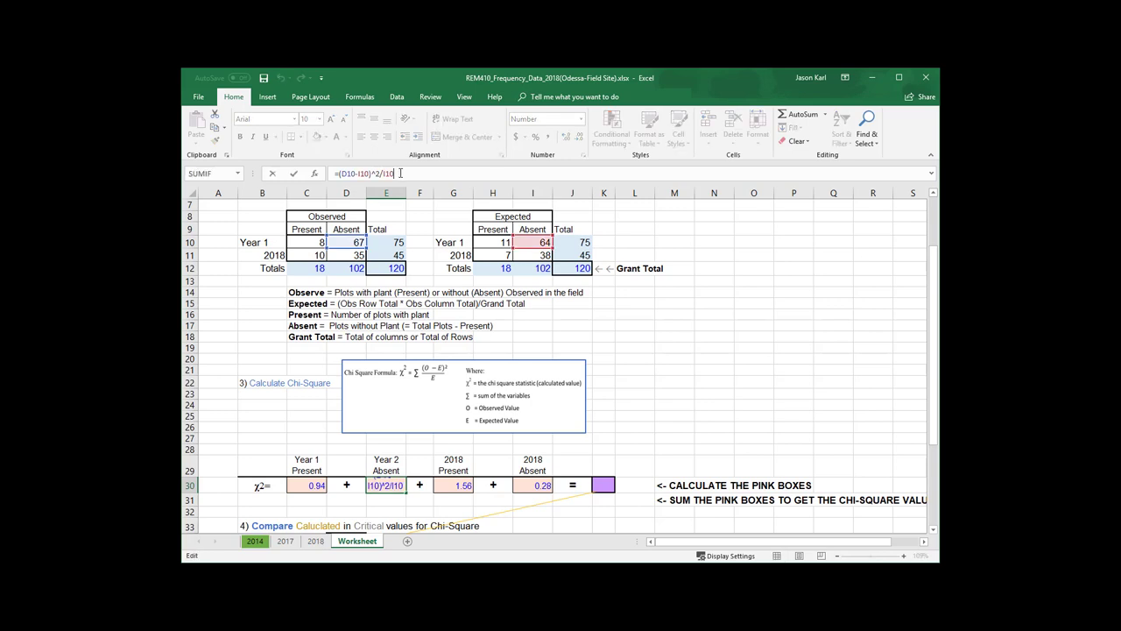
left_click(306, 486)
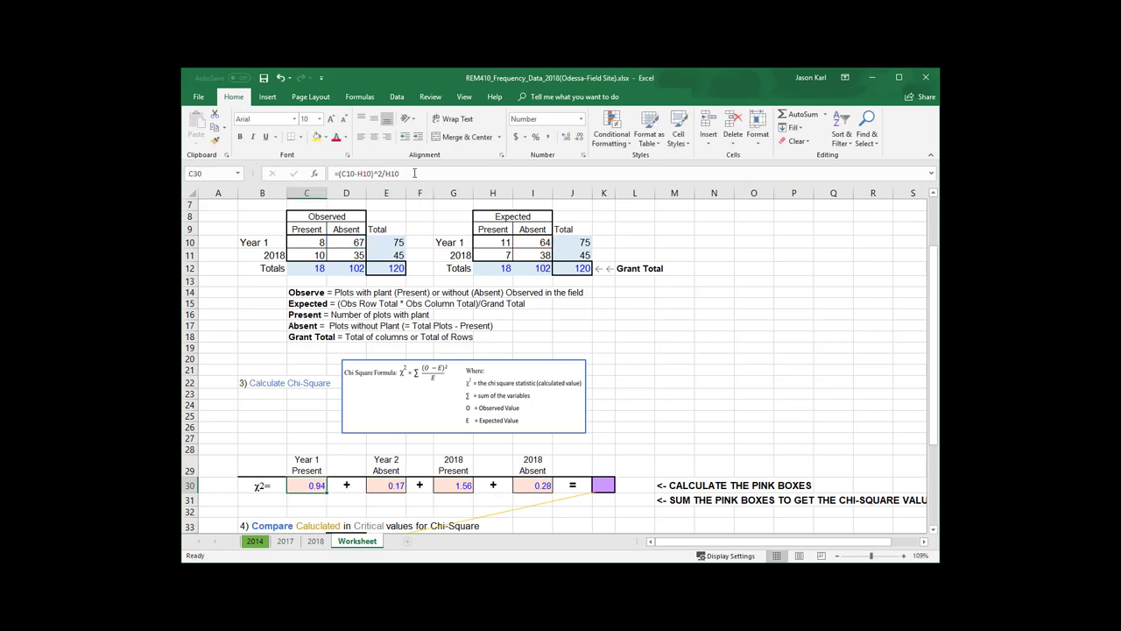
left_click(413, 172)
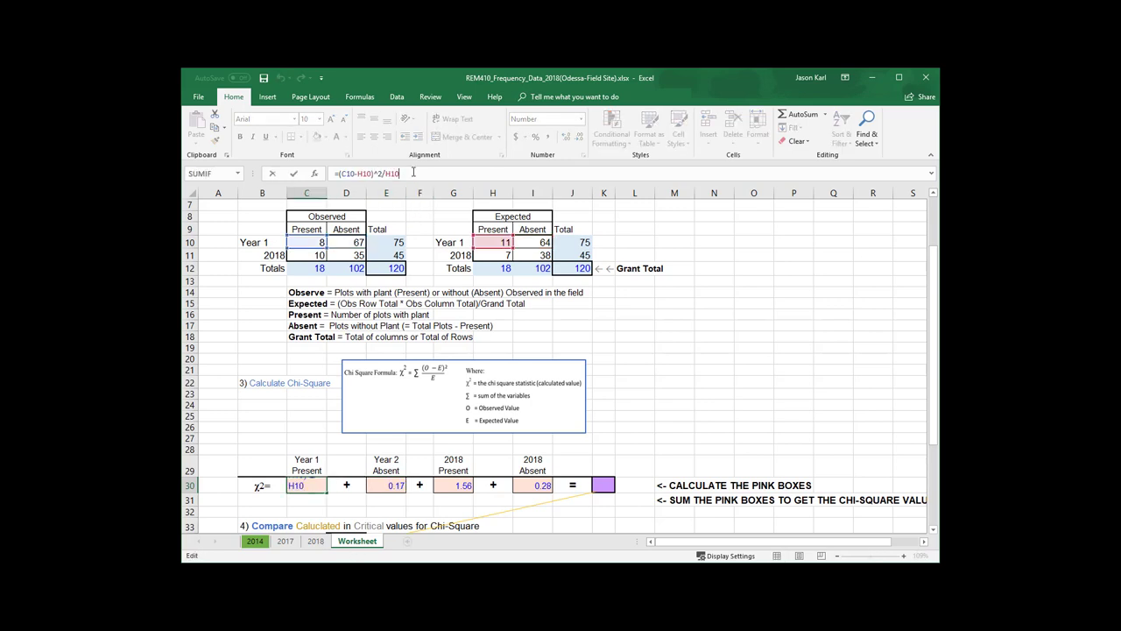
left_click(635, 471)
scroll(635, 471, "down", 1)
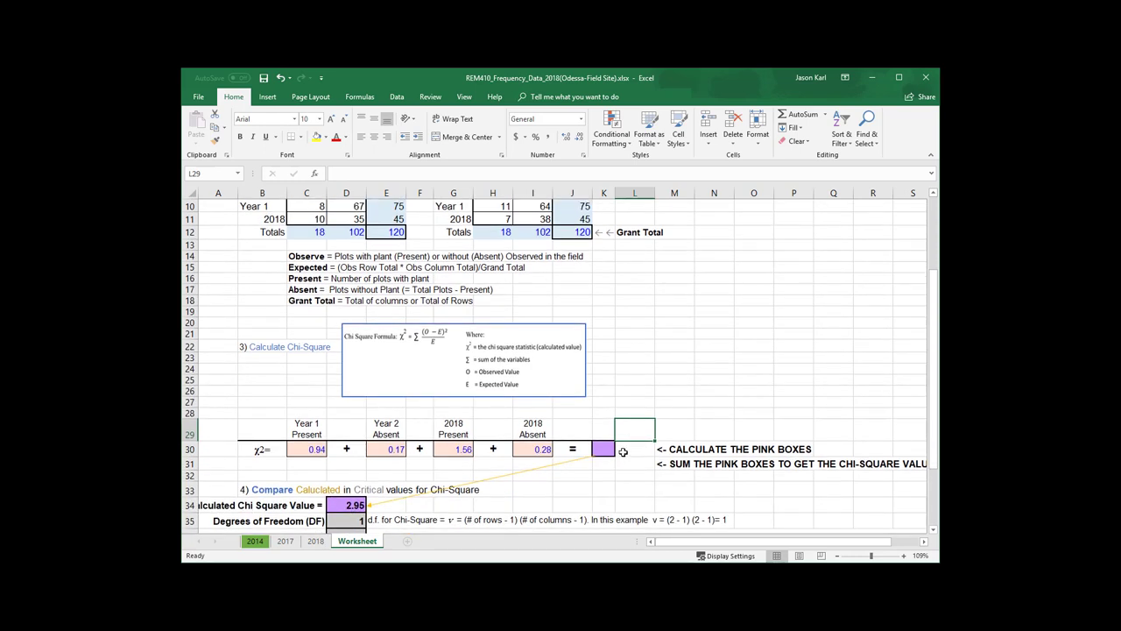
scroll(635, 471, "down", 1)
left_click(352, 466)
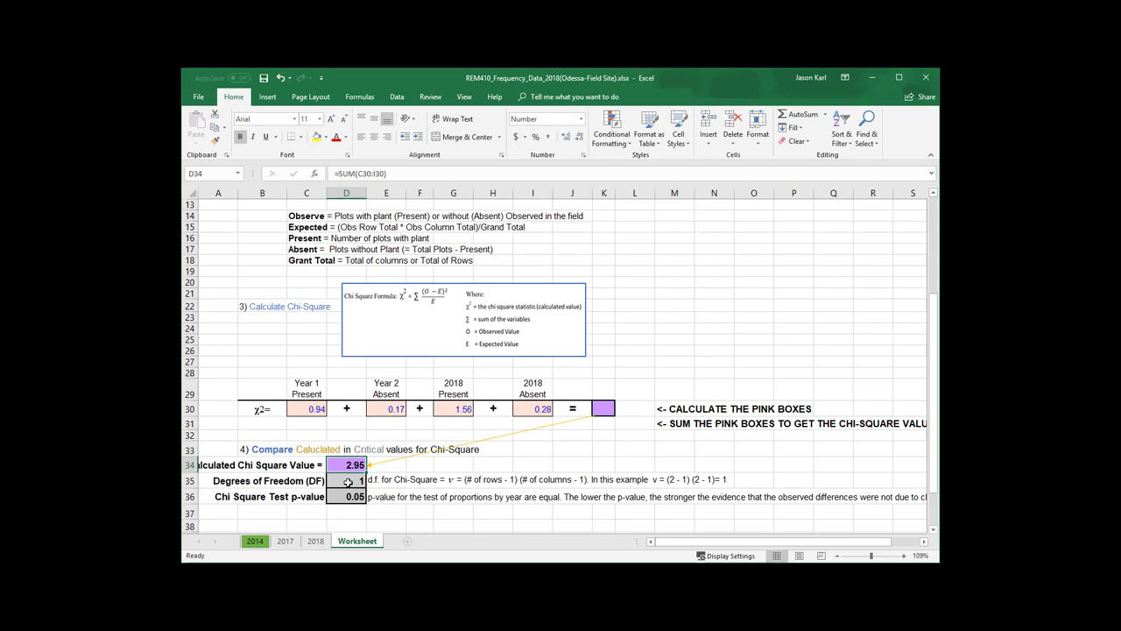
left_click(348, 482)
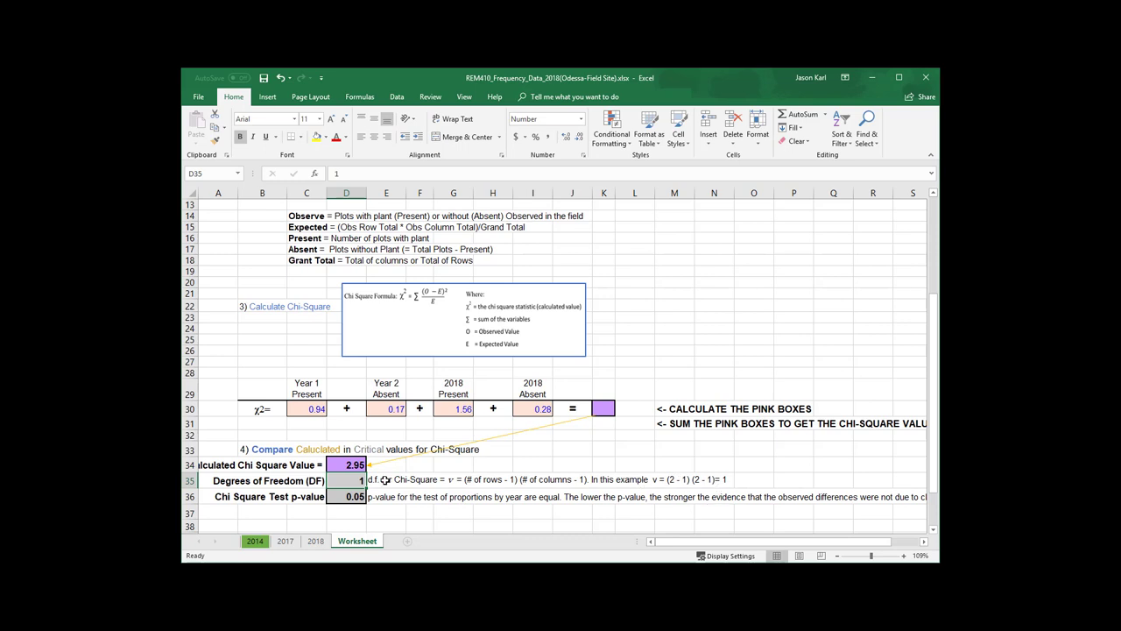
left_click(345, 496)
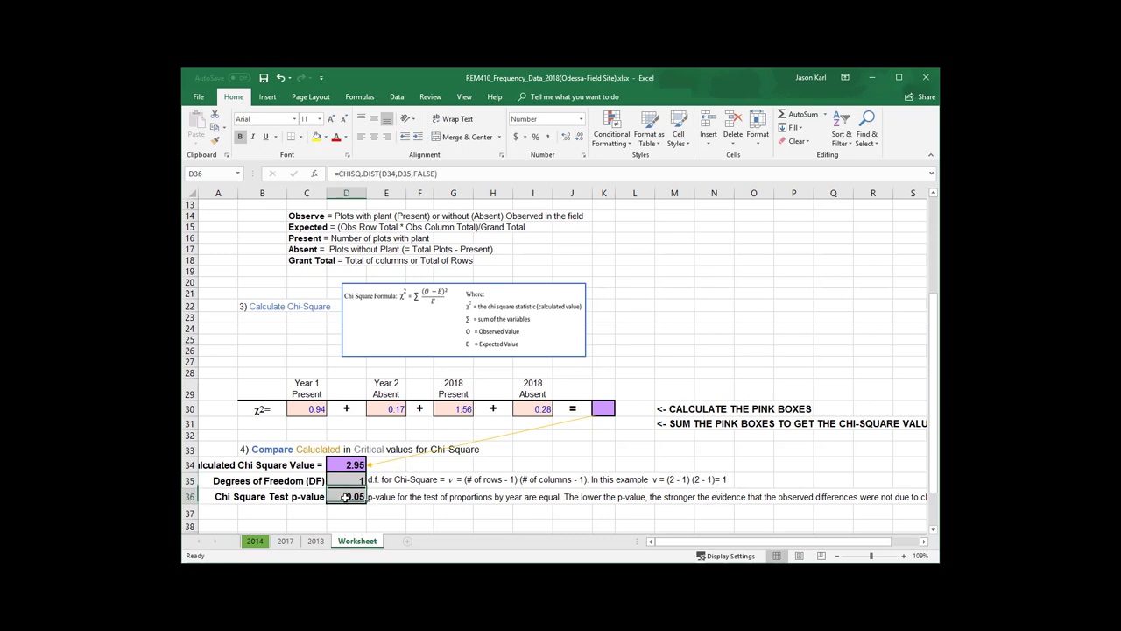
left_click(339, 173)
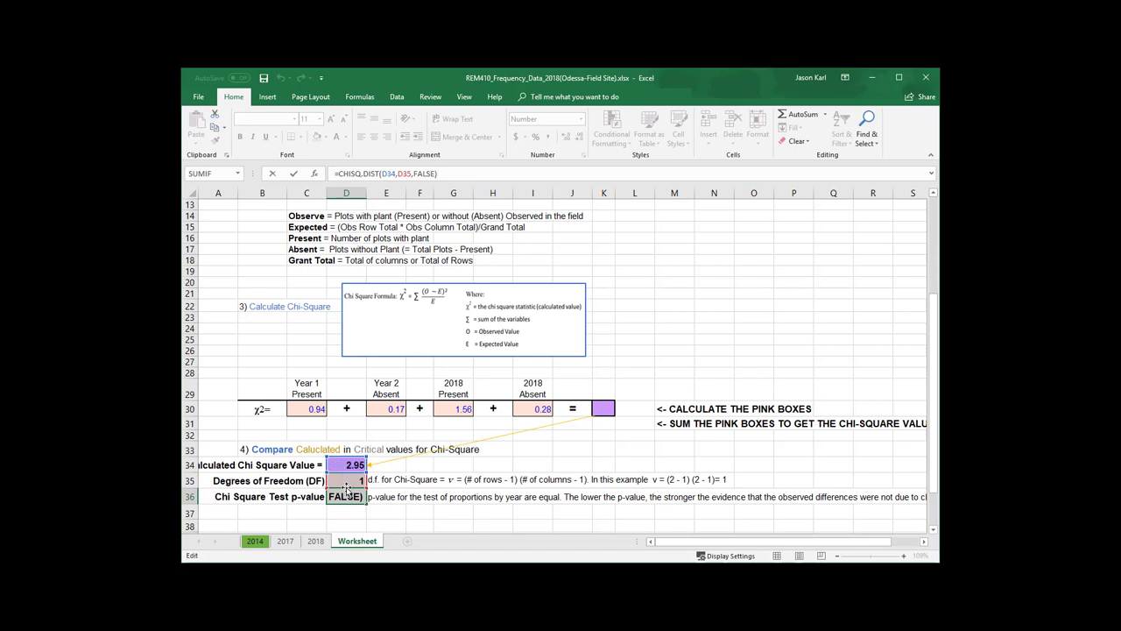
key("Tab")
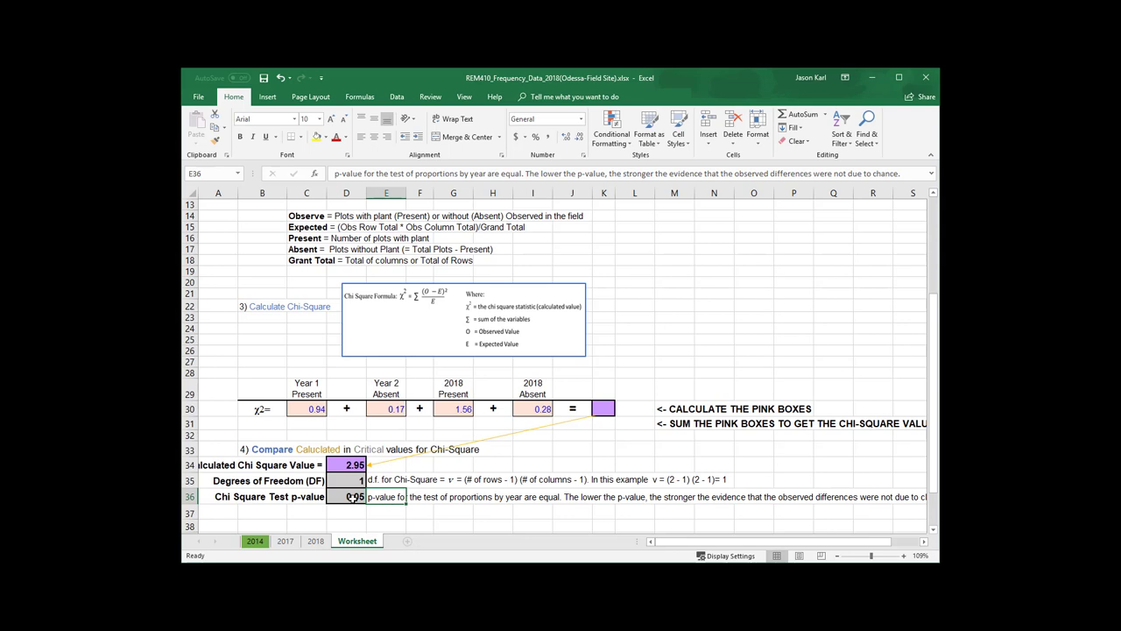
left_click(352, 495)
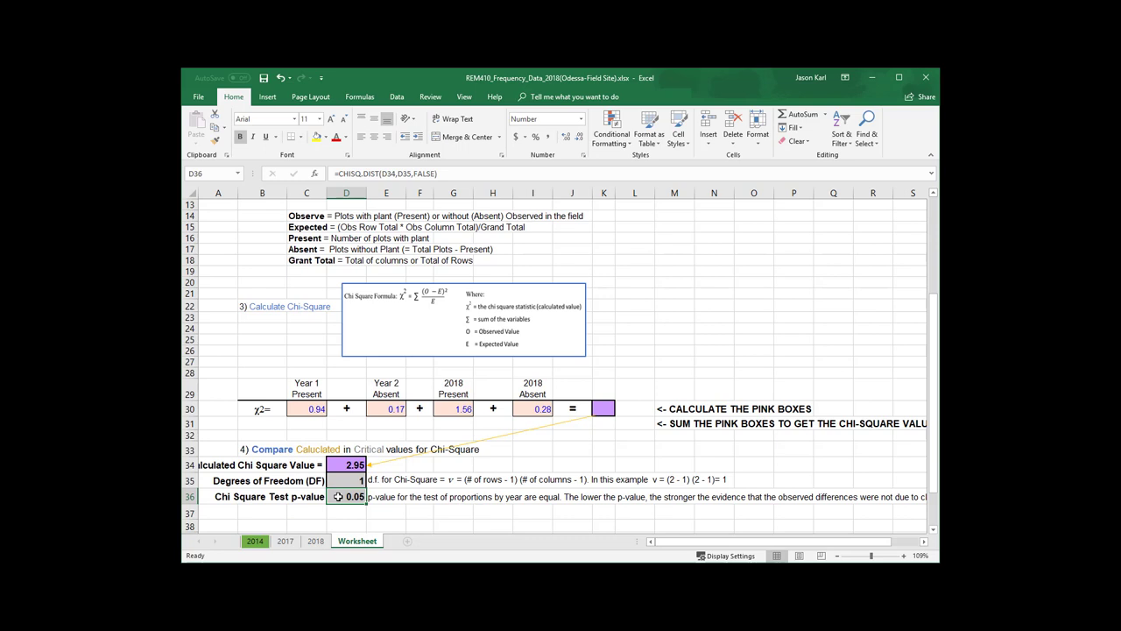
- Enter 15 in C10 for Year 1 Present and 22 in C11 for 2018 Present
scroll(338, 496, "up", 3)
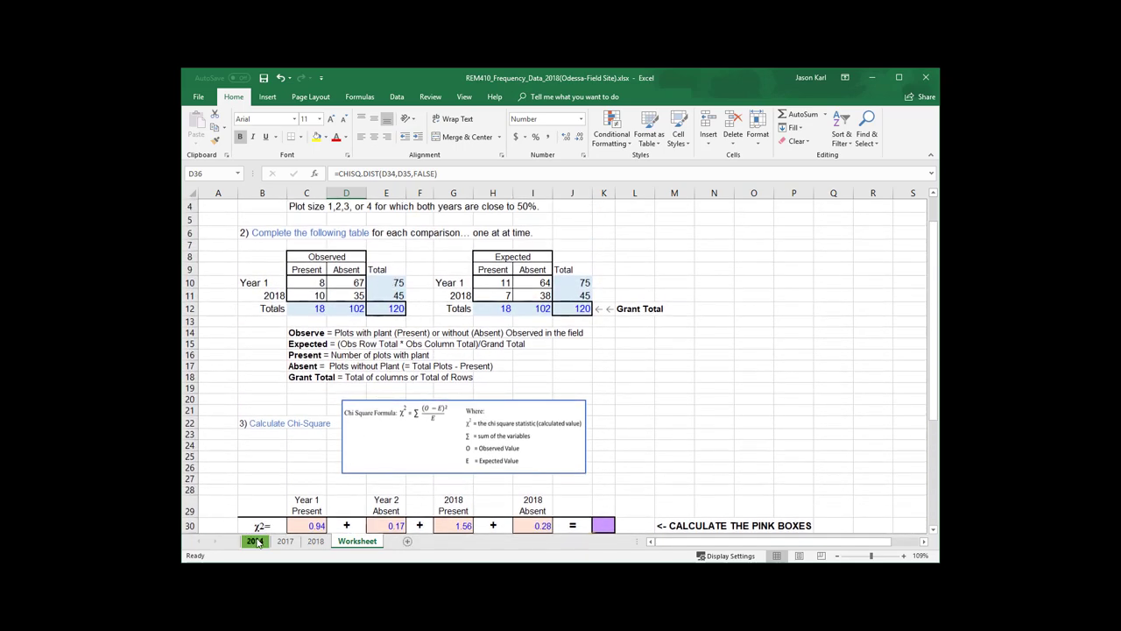
scroll(452, 387, "down", 3)
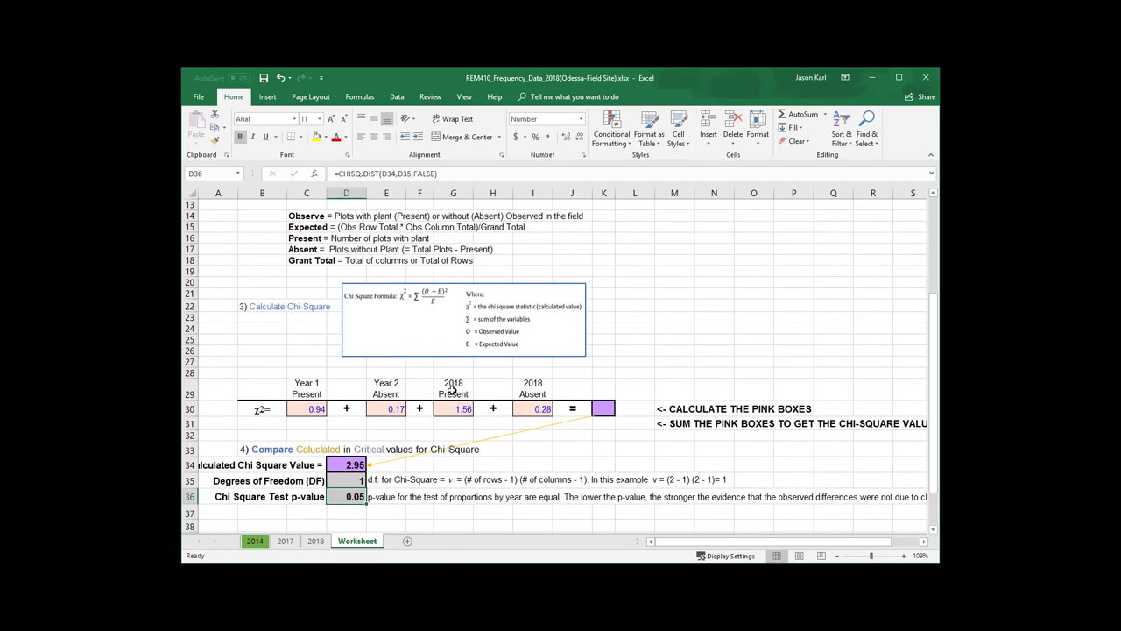
scroll(452, 391, "up", 1)
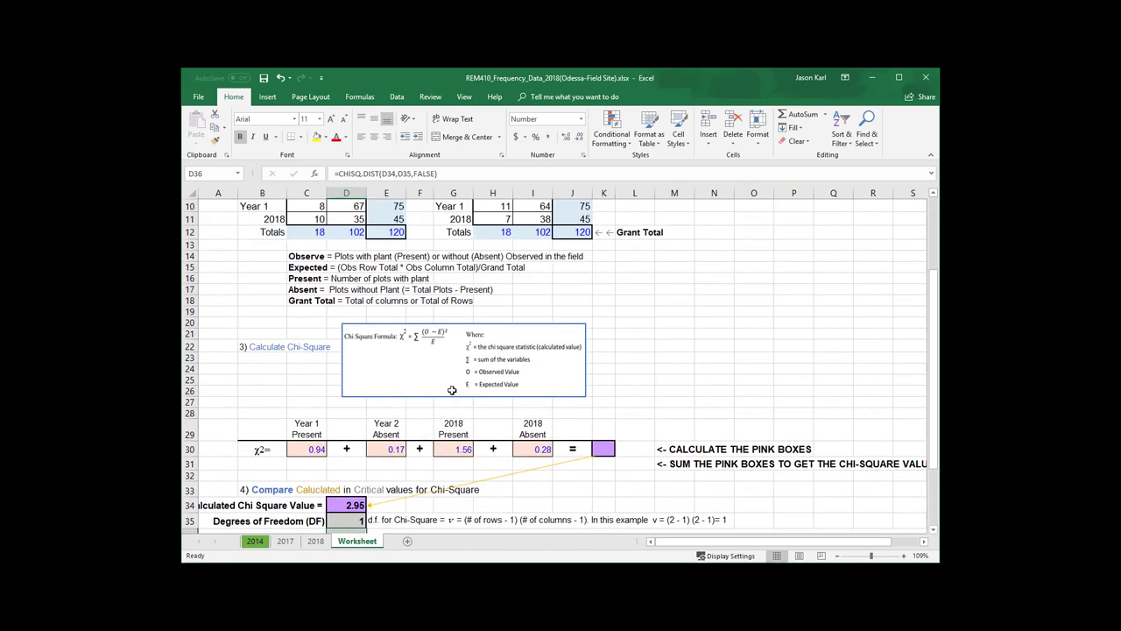
scroll(642, 370, "up", 1)
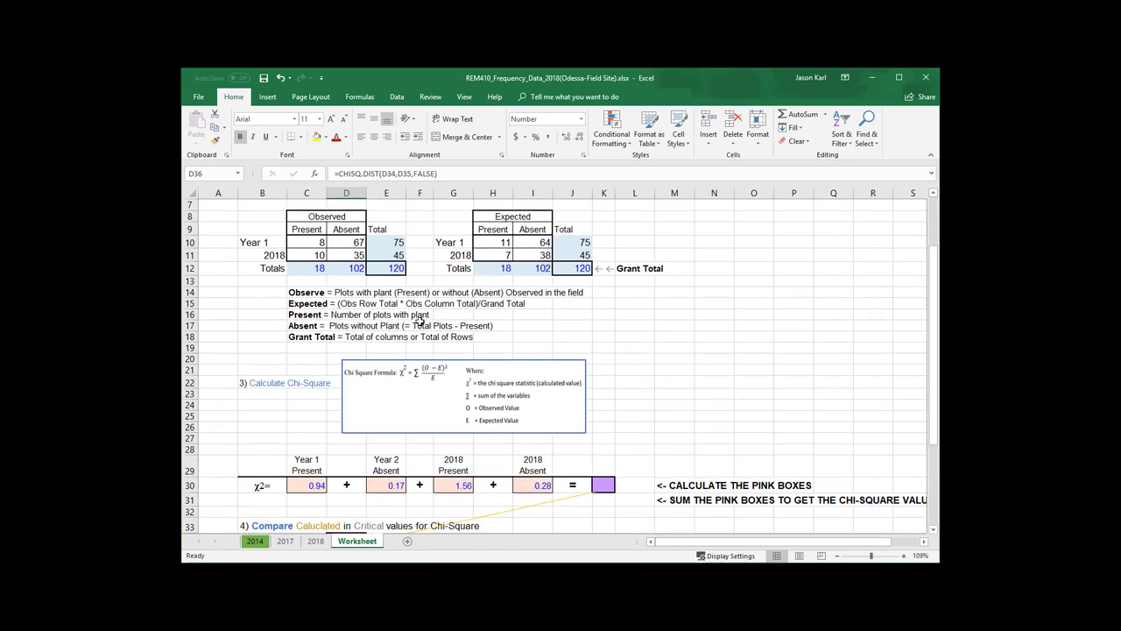
left_click(304, 240)
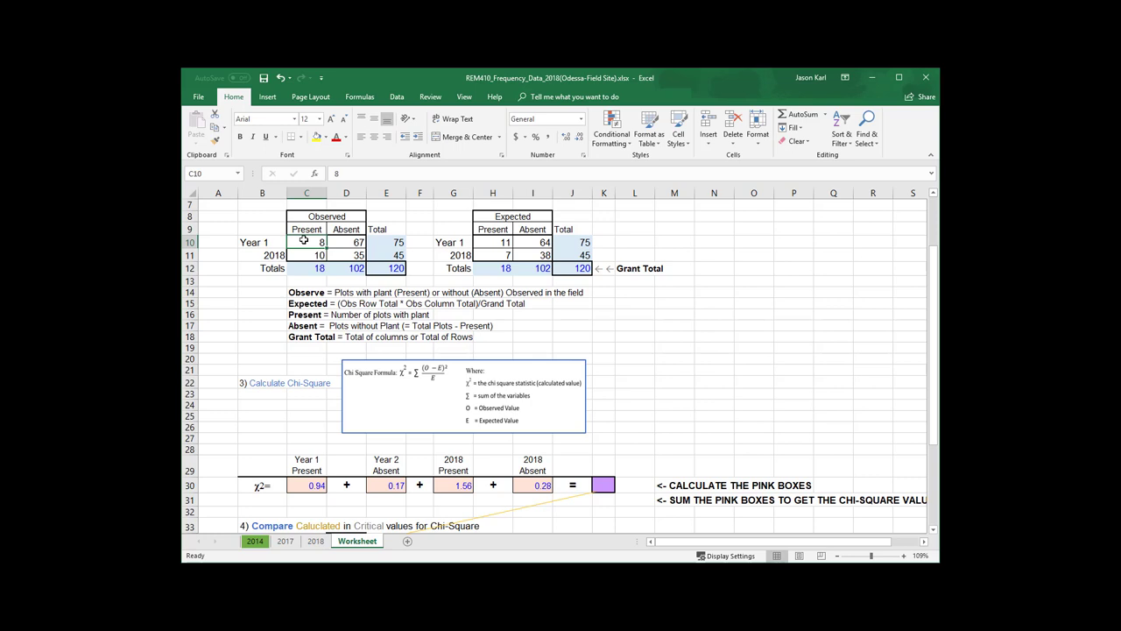
type("15")
key("Return")
type("22")
key("Return")
key("Up")
key("Up")
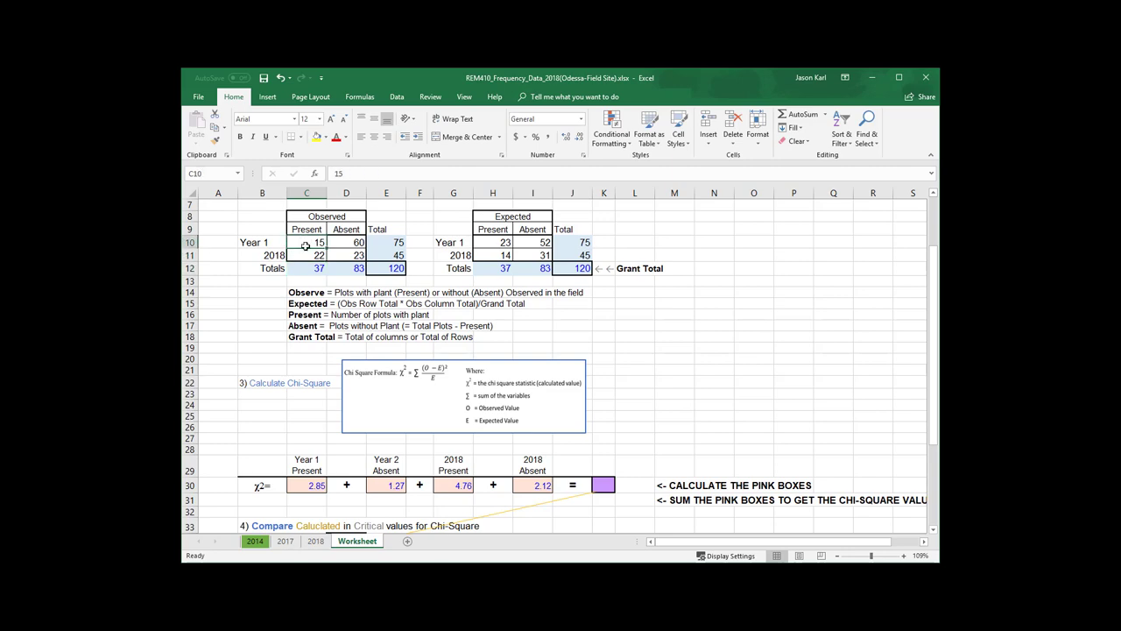
left_click(306, 254)
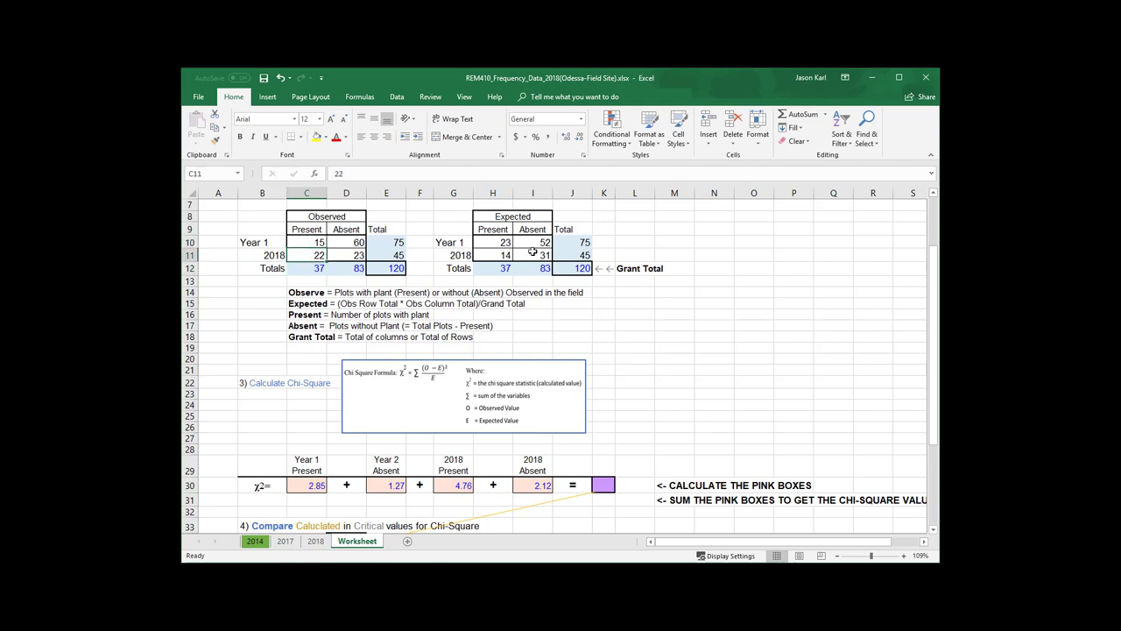
- Check the recalculated chi-square sum of 11.01 in D34 and the p-value in D36
scroll(407, 393, "down", 3)
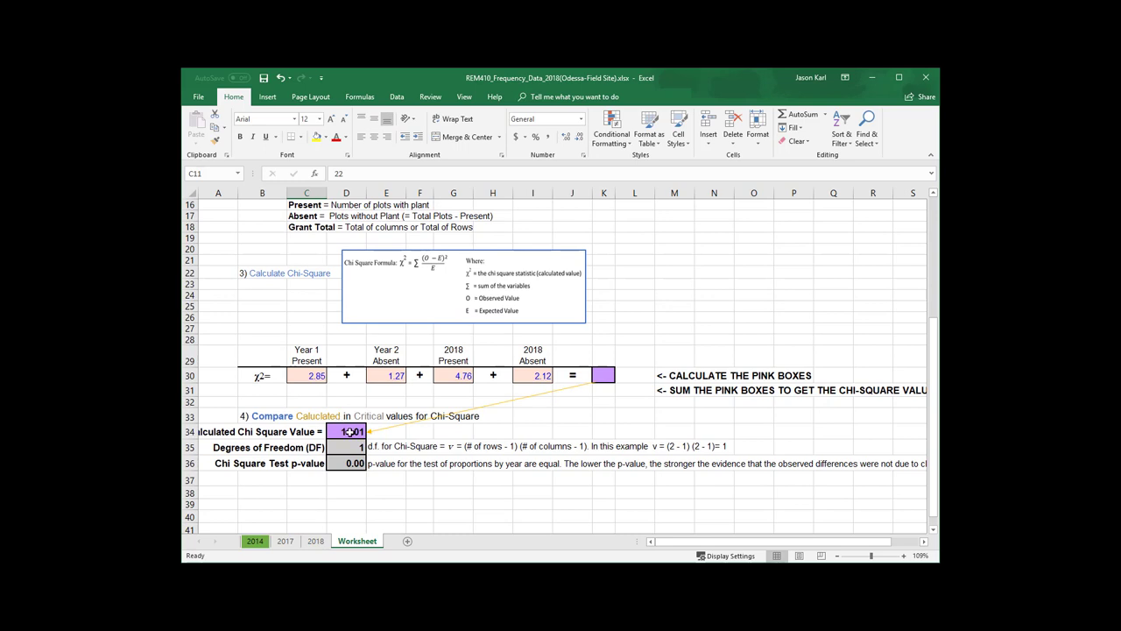
left_click(351, 432)
left_click(353, 464)
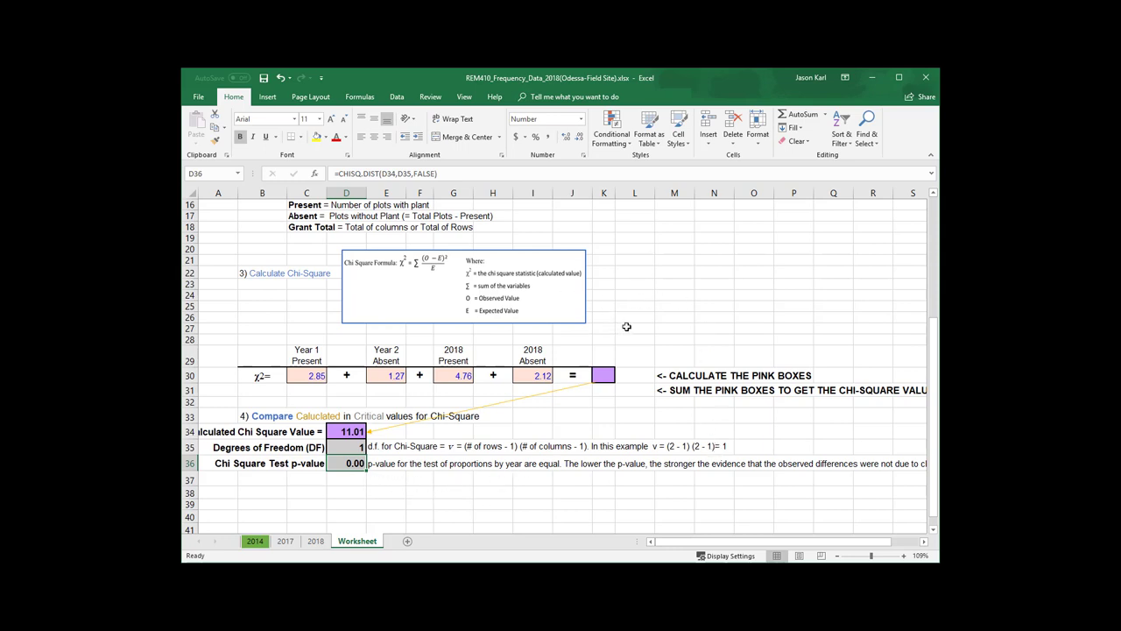
scroll(626, 326, "up", 1)
scroll(626, 327, "up", 1)
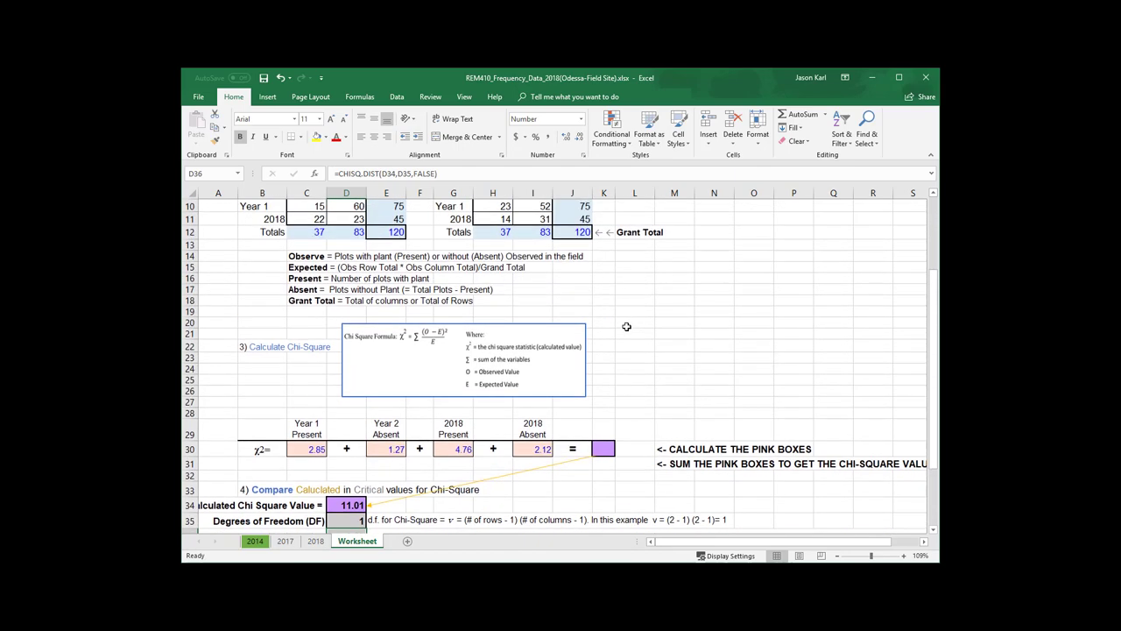
scroll(626, 327, "up", 1)
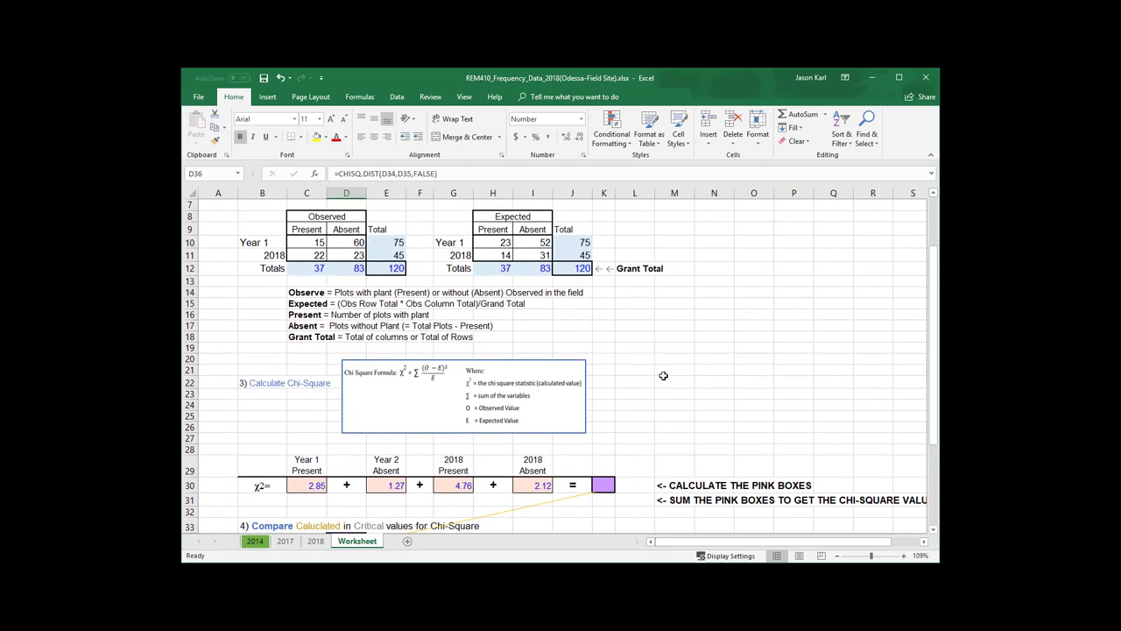